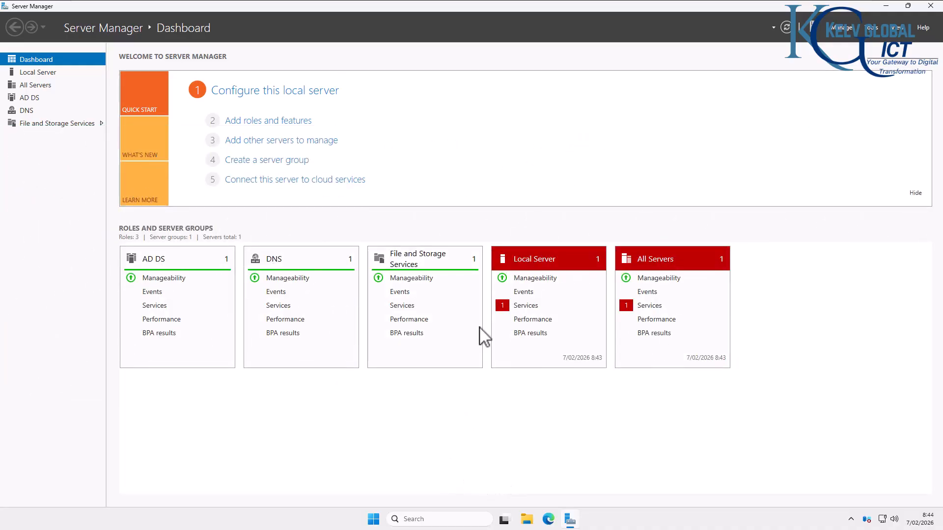
Step: Open the settings of the LON-DC-01 virtual machine and review its attached NVMe hard disks
mouse_move(633, 1)
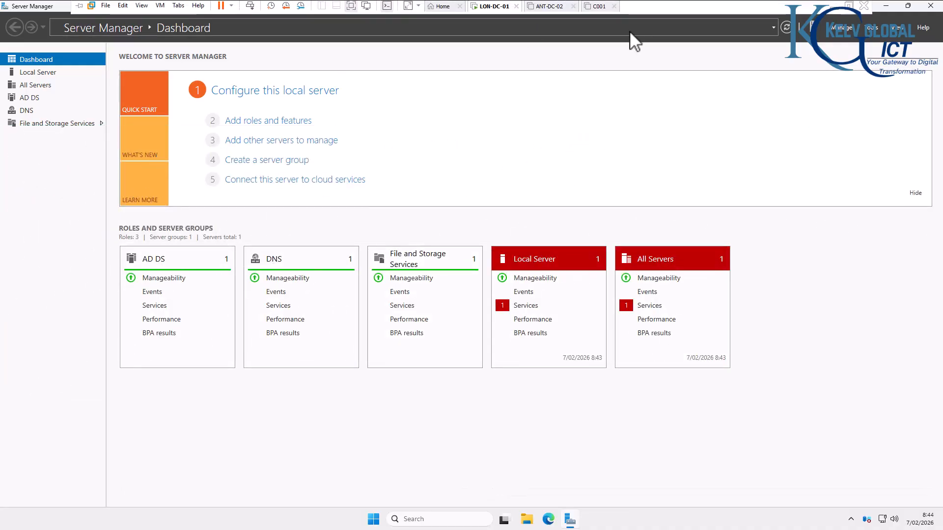
right_click(495, 8)
click(524, 144)
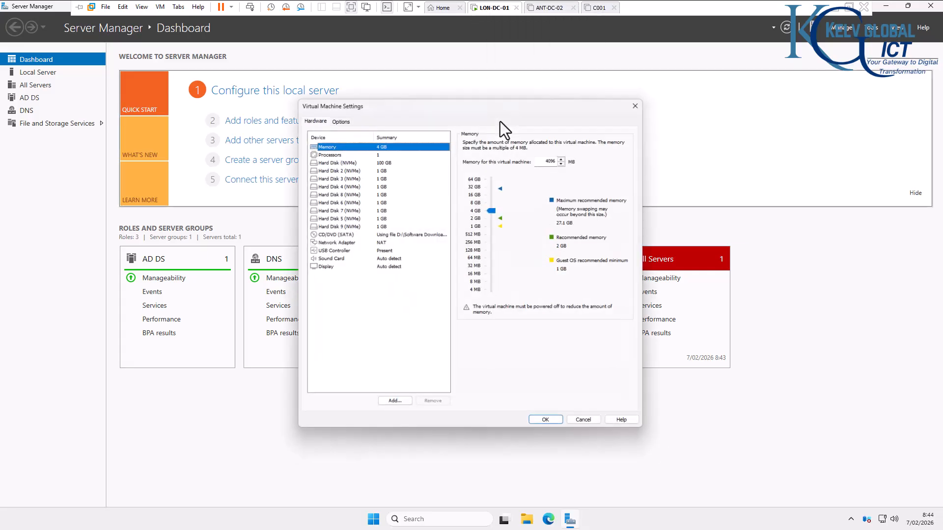
click(341, 158)
click(341, 167)
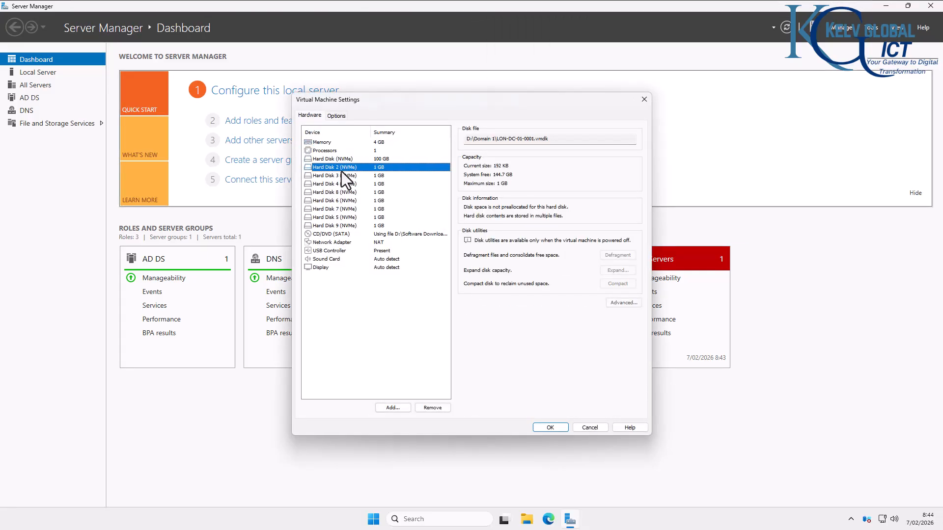
click(343, 176)
click(346, 187)
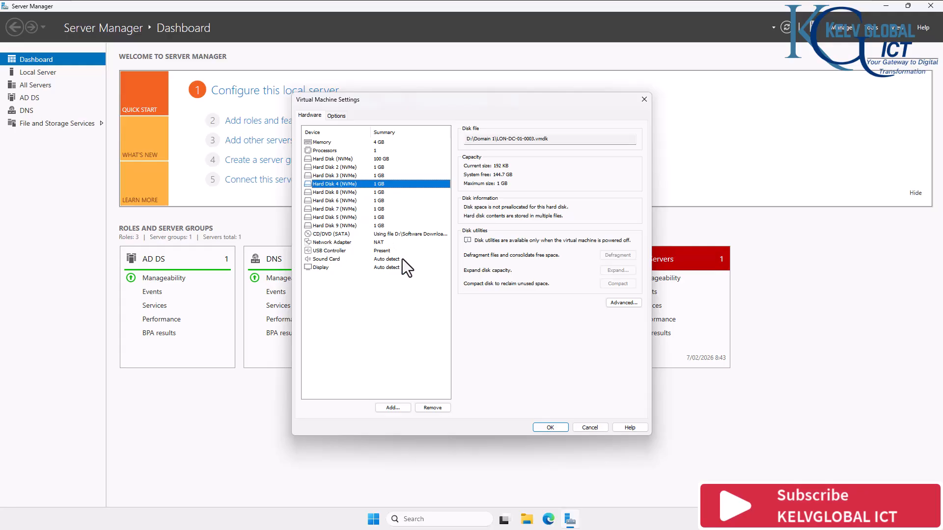
Step: Walk through adding a new 1 GB SCSI virtual hard disk up to its disk file, and cancel without creating it
click(394, 407)
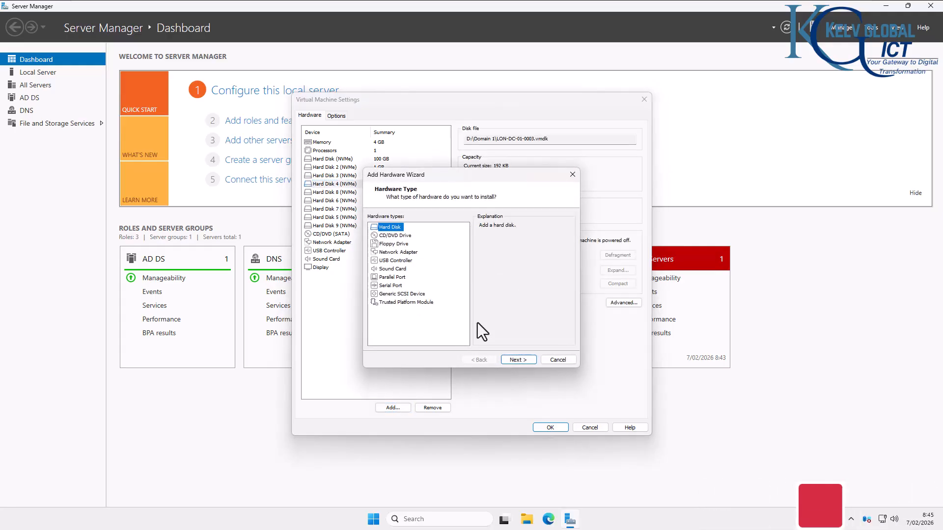
click(518, 360)
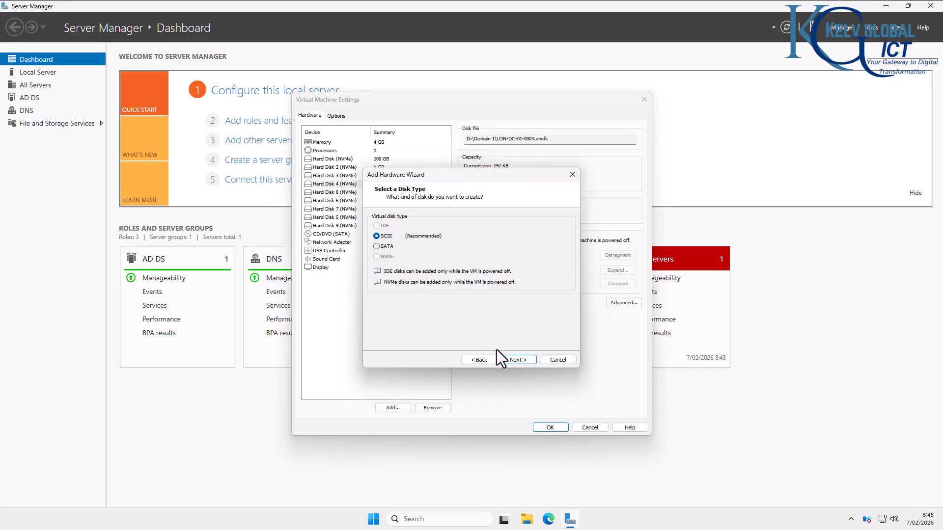
click(516, 361)
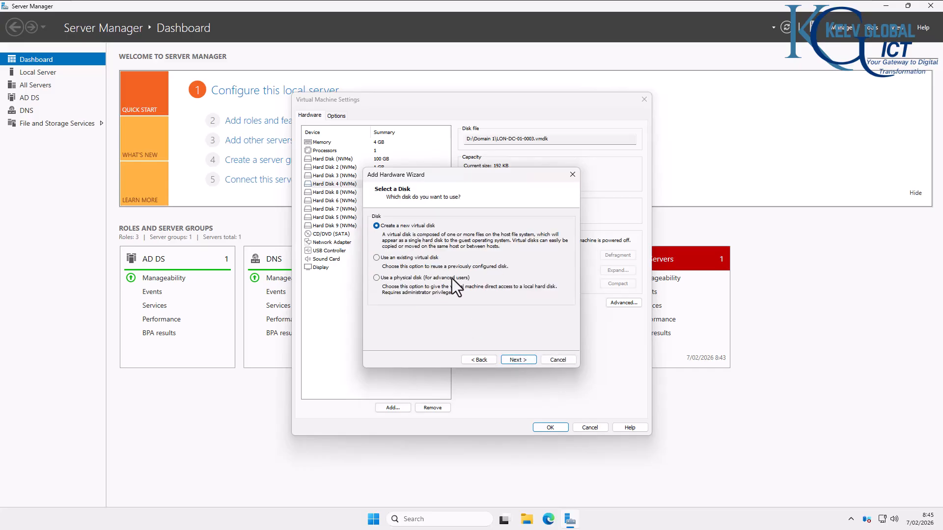
click(479, 361)
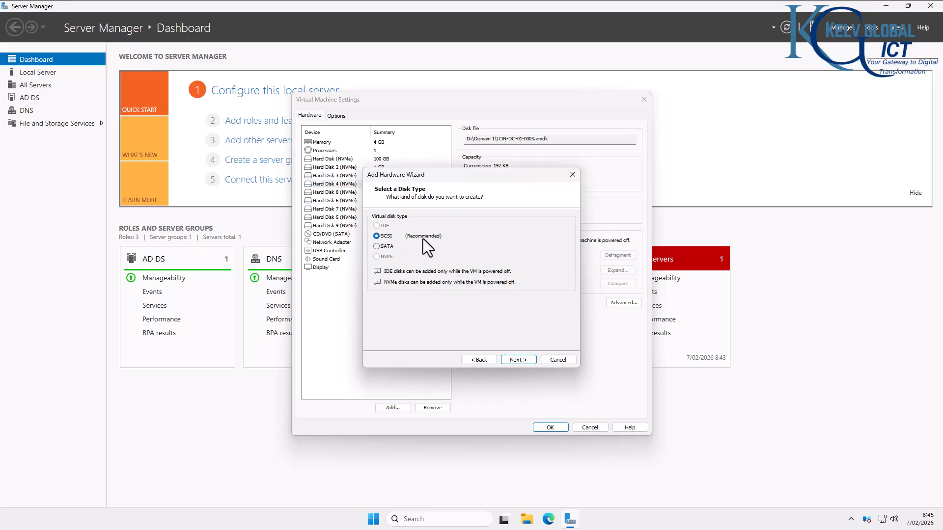
click(517, 360)
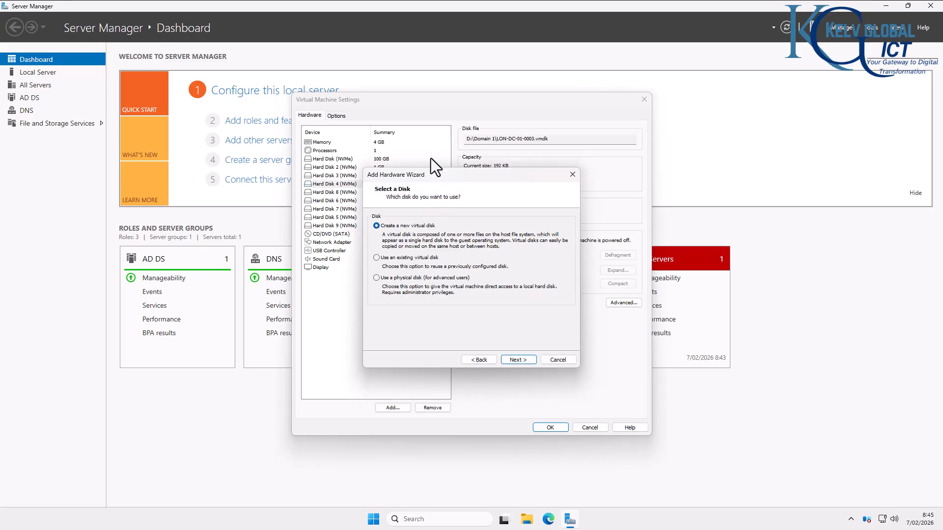
click(517, 360)
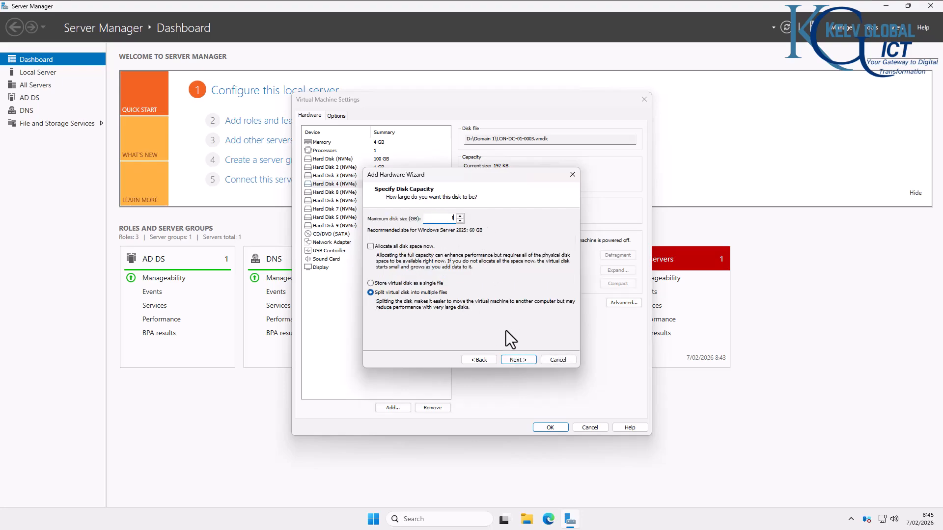
click(516, 360)
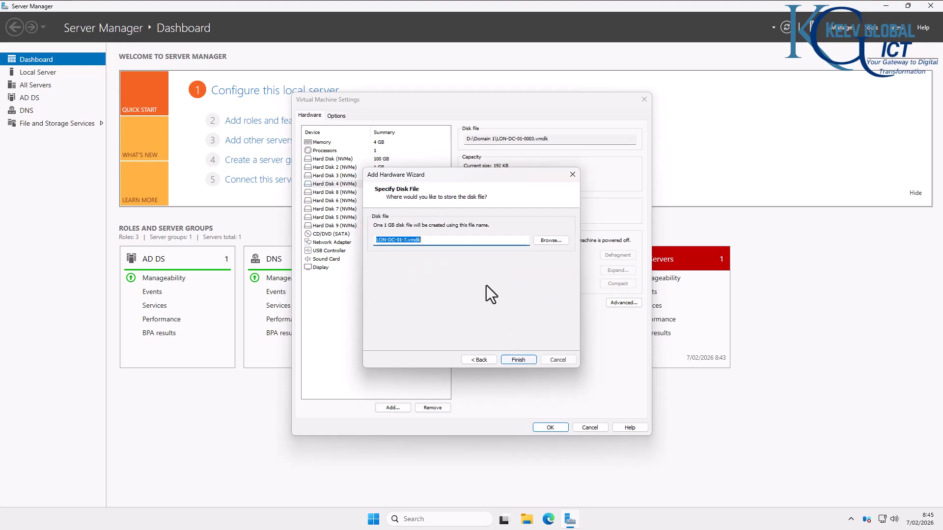
click(407, 240)
click(554, 360)
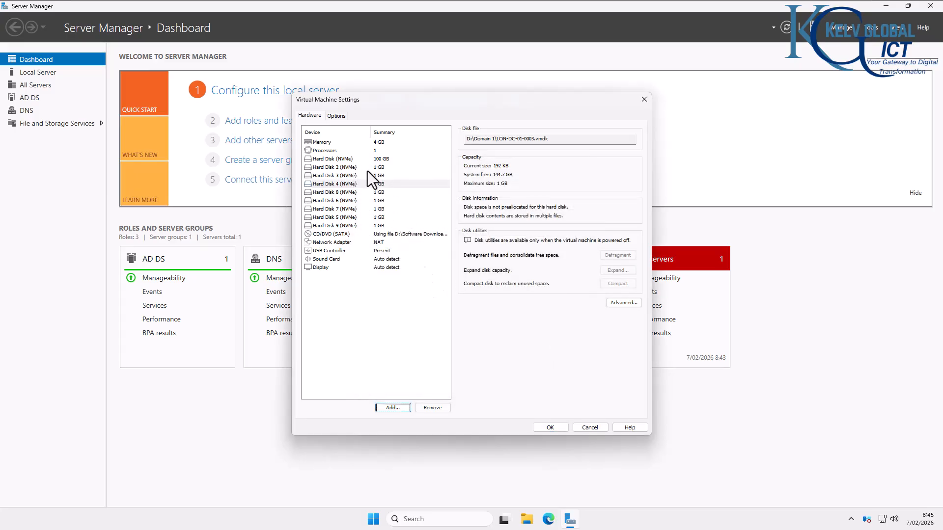
click(591, 429)
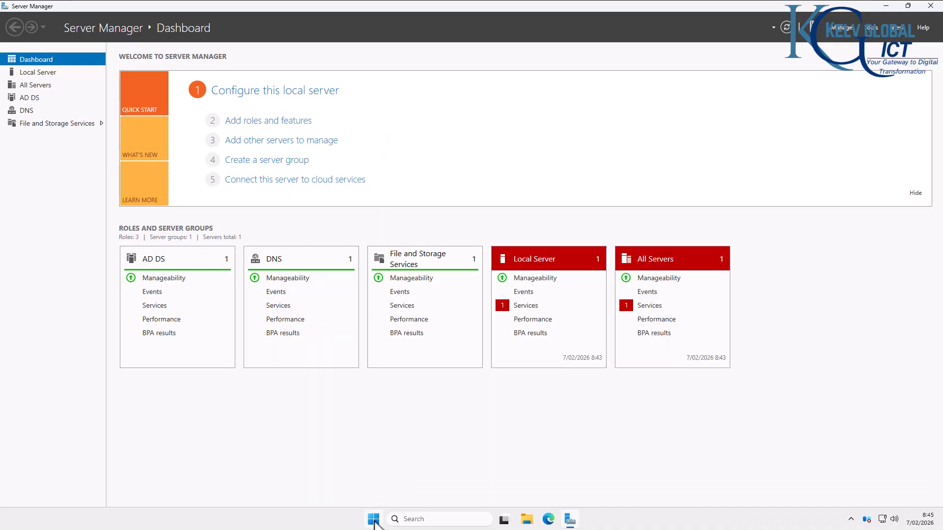
Step: Open Disk Management and initialize Disks 1 to 8 with the GPT partition style
right_click(375, 525)
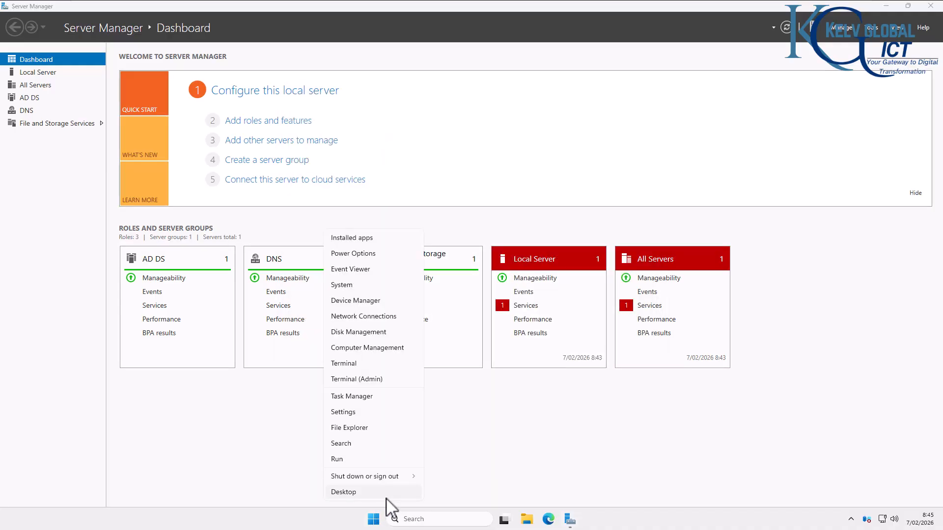
click(357, 334)
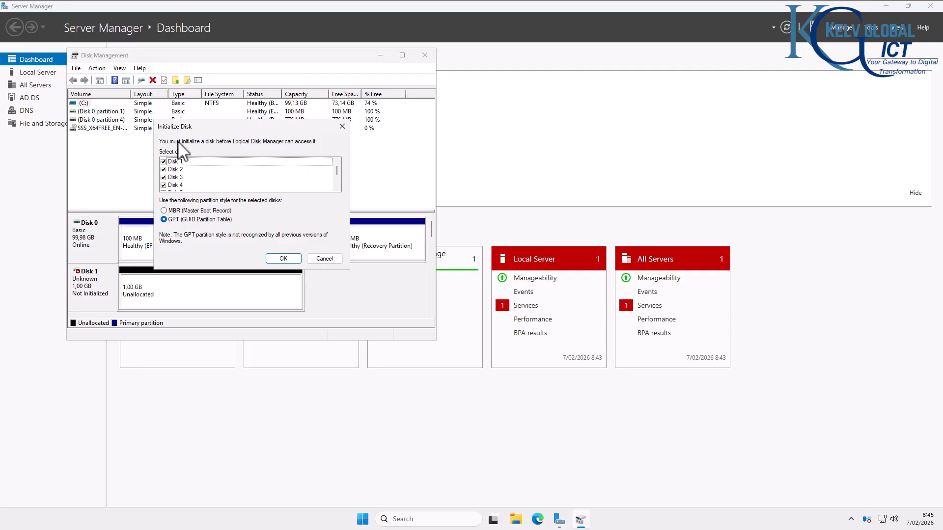
drag(337, 170, 339, 175)
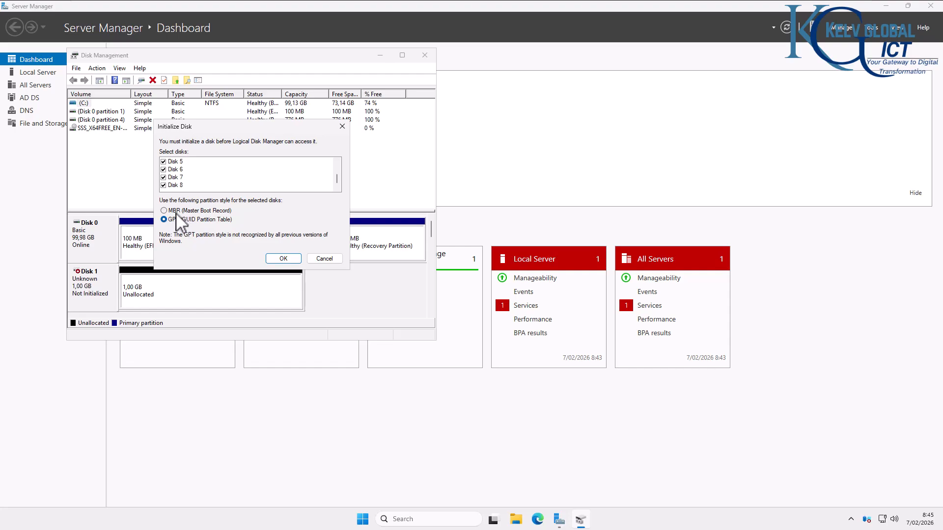
click(284, 259)
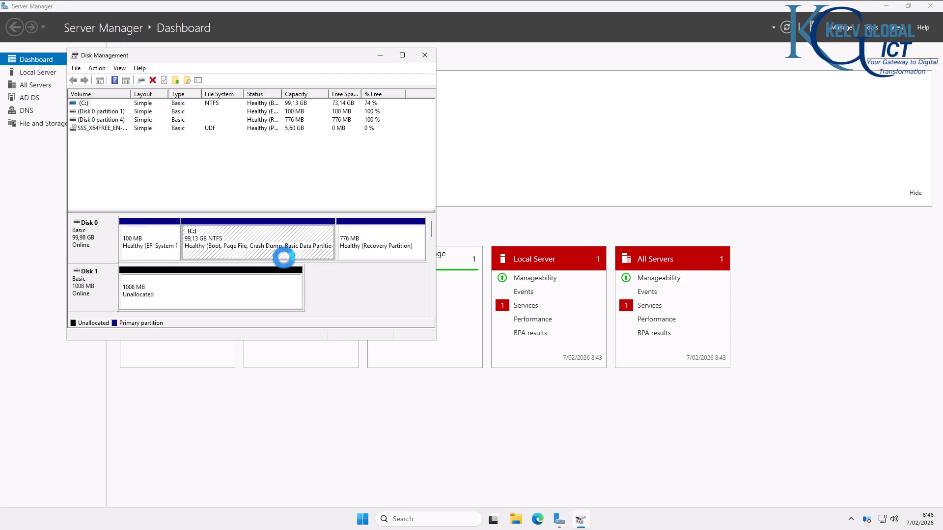
click(402, 55)
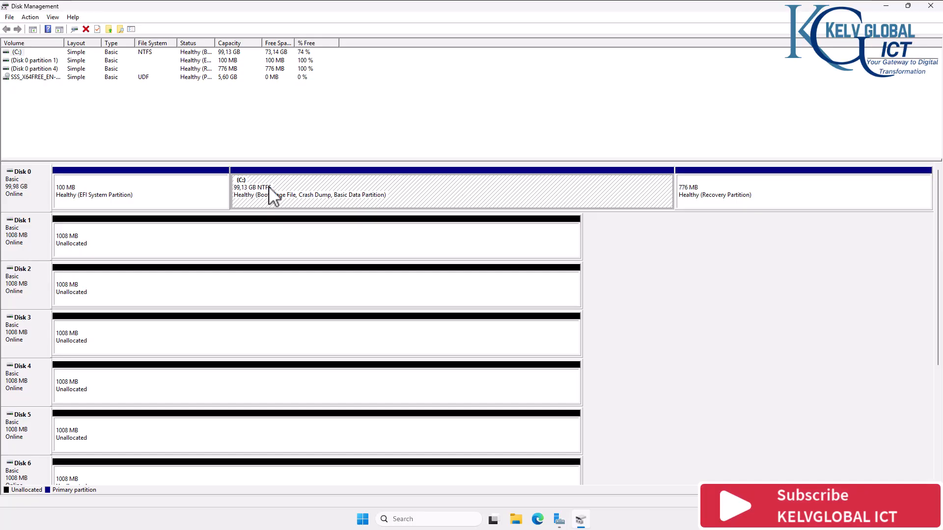
Step: Shrink the C: volume on Disk 0 by 2000 MB
click(105, 248)
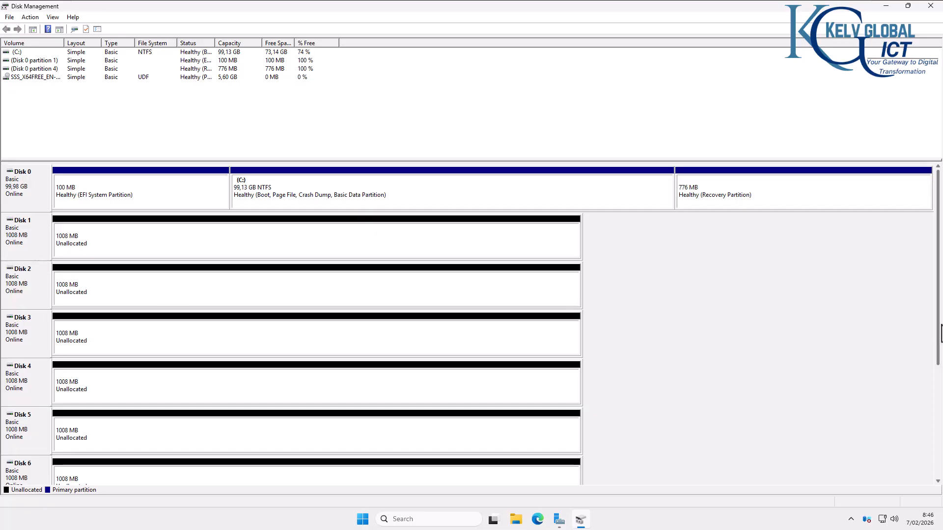
scroll(940, 334, down, 3)
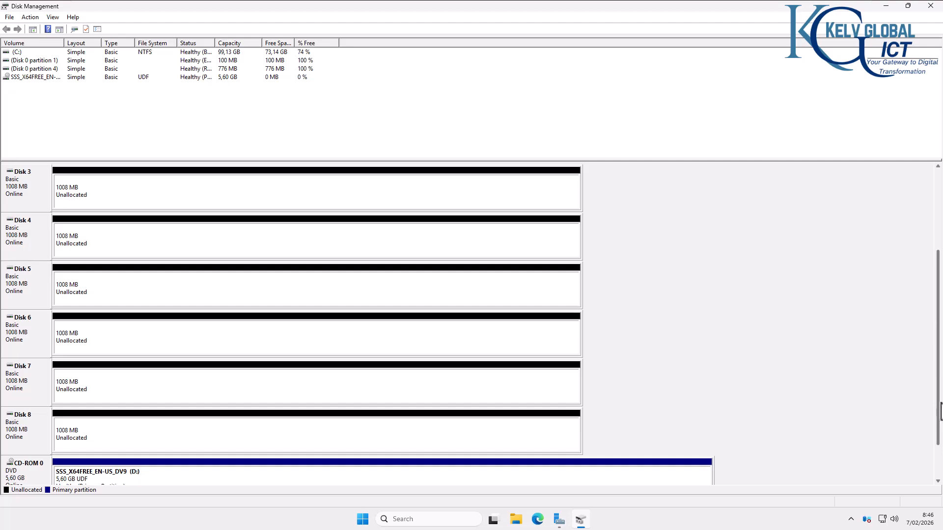
scroll(941, 334, up, 3)
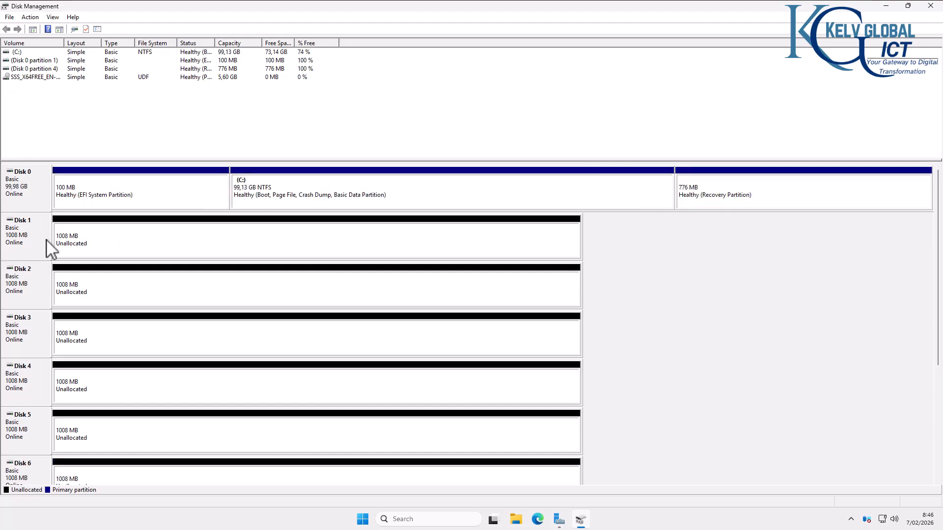
right_click(79, 251)
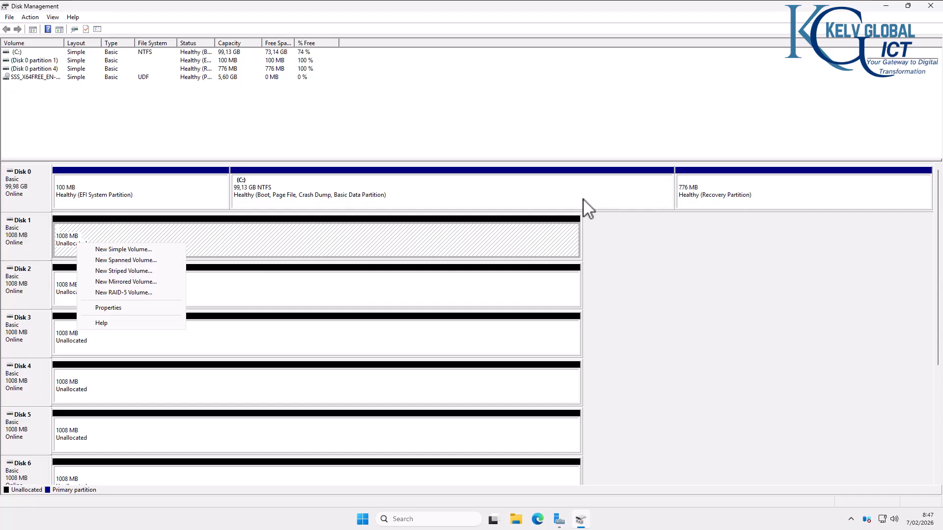
click(533, 192)
right_click(533, 192)
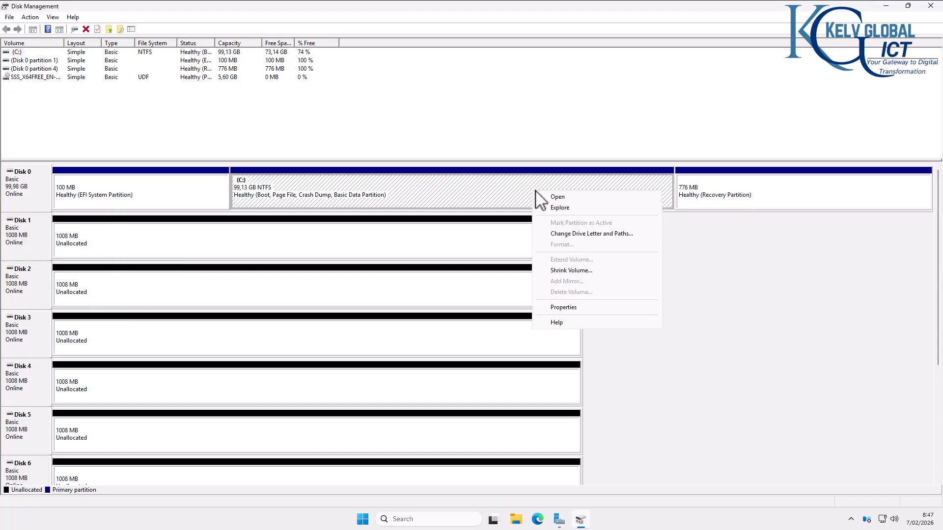
click(572, 270)
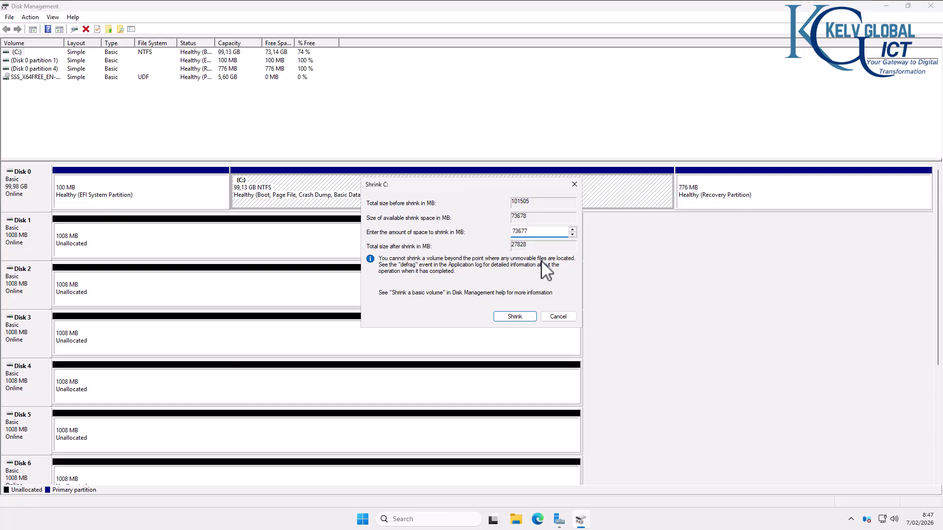
drag(541, 232, 460, 233)
text(2000)
click(512, 318)
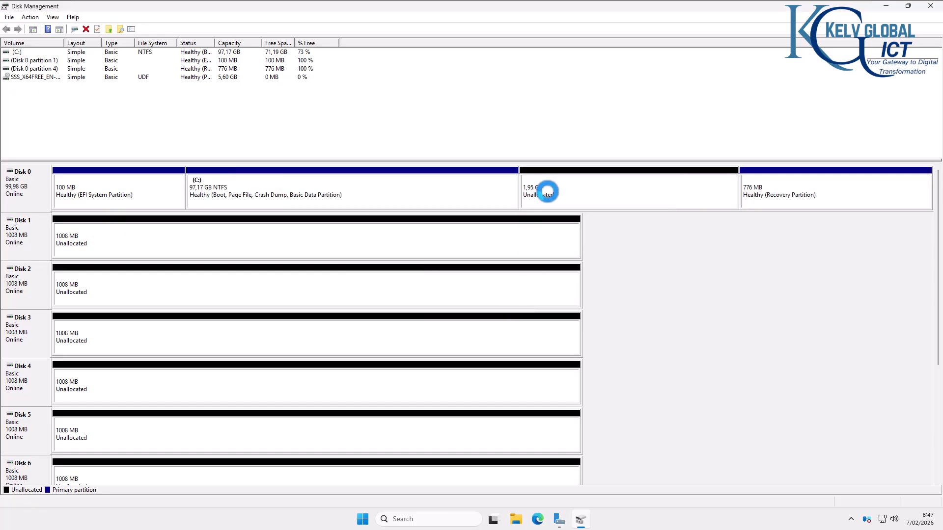
Step: Try to create a mirrored volume in the unallocated space on Disk 0
right_click(561, 194)
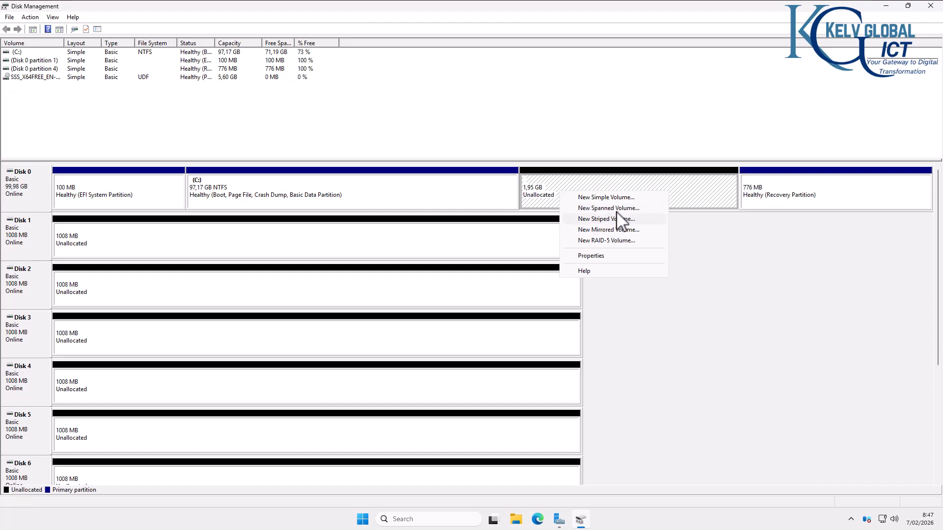
click(614, 229)
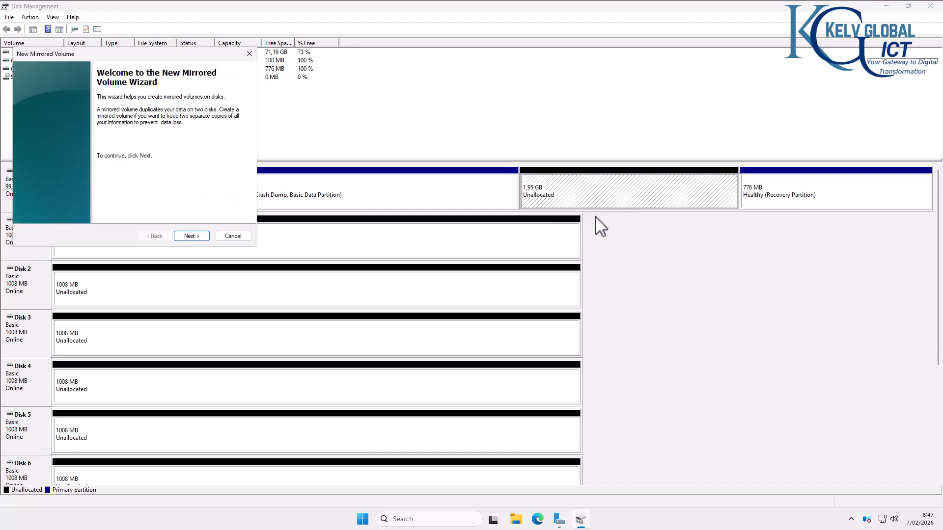
click(191, 236)
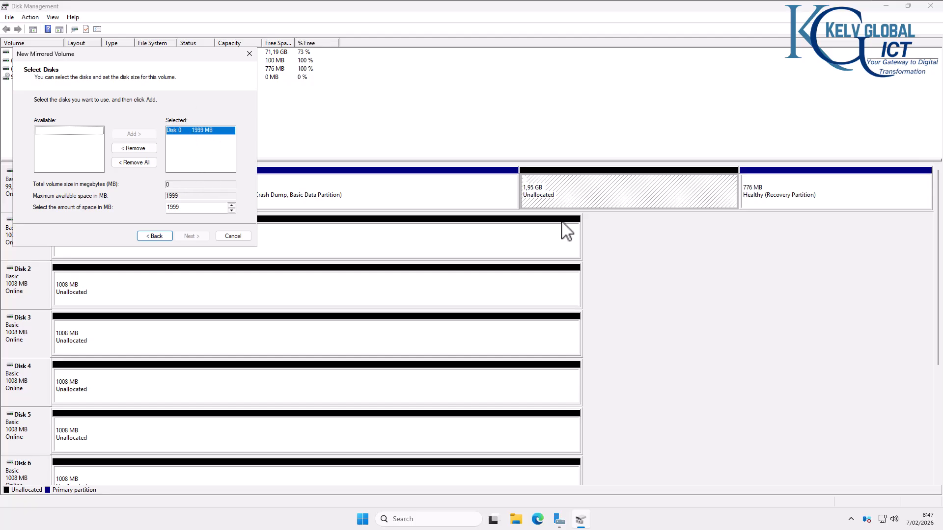
click(234, 238)
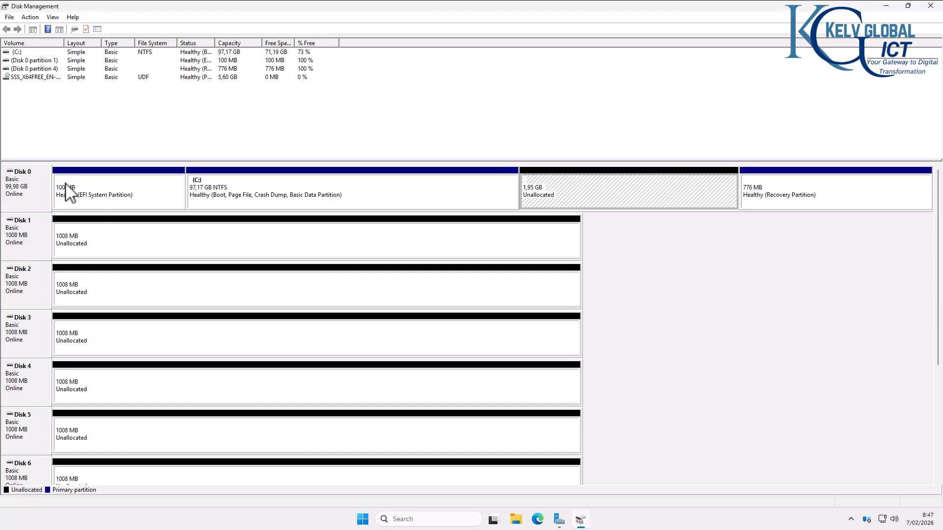
Step: Start a new spanned volume from Disk 1's unallocated space and add Disk 2, using 1006 MB from each disk
right_click(104, 242)
click(153, 258)
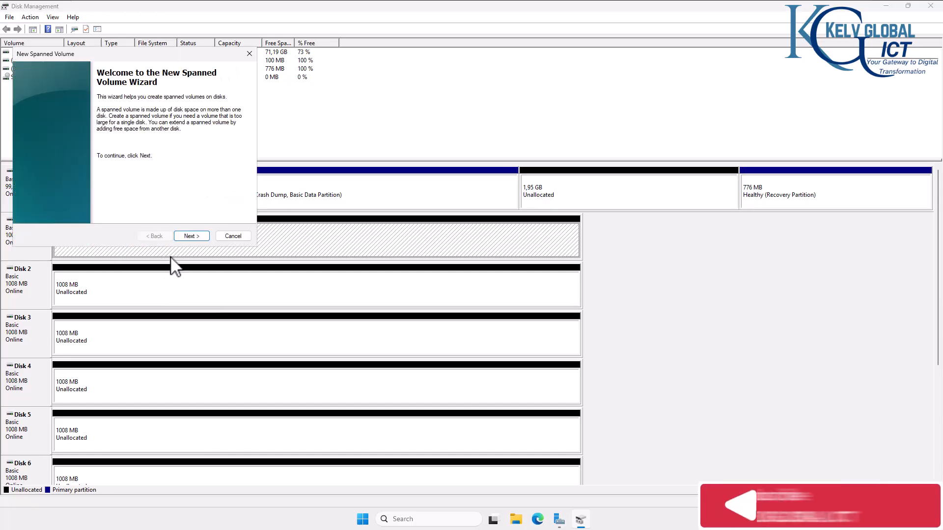
click(191, 236)
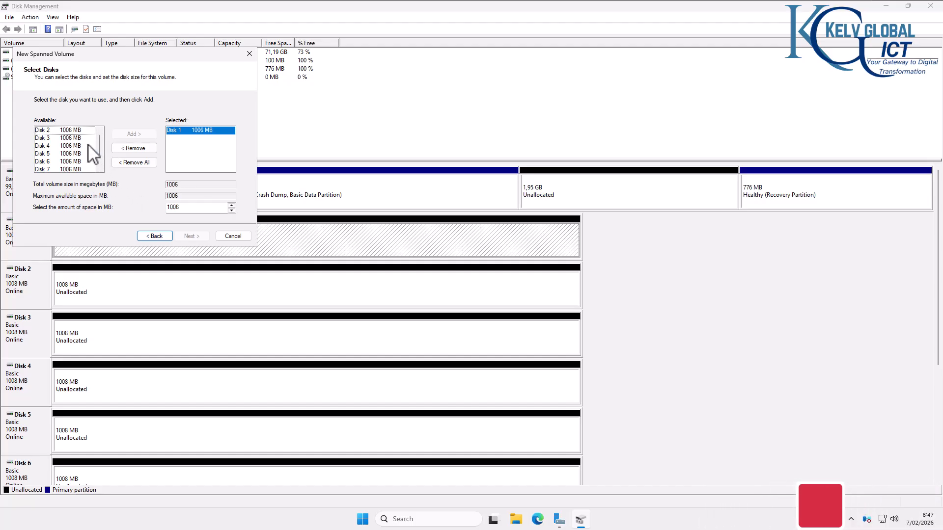
click(66, 131)
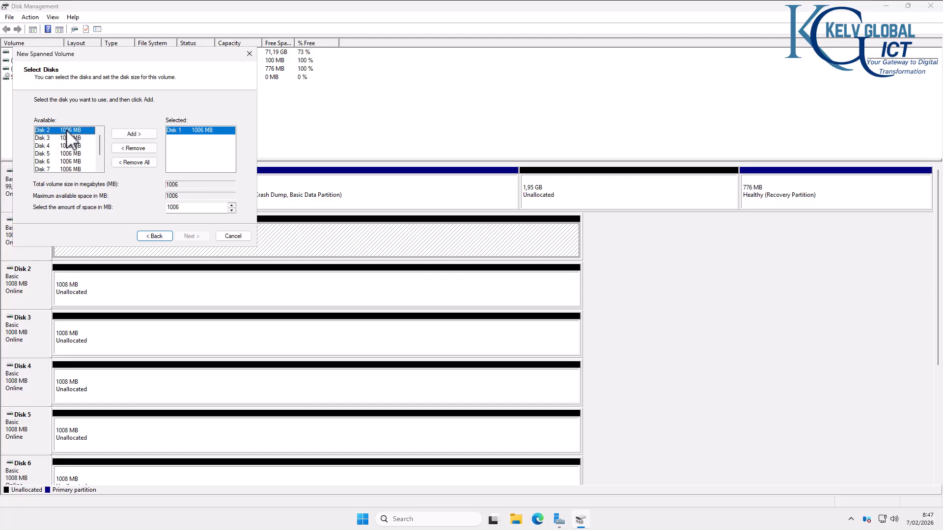
click(134, 134)
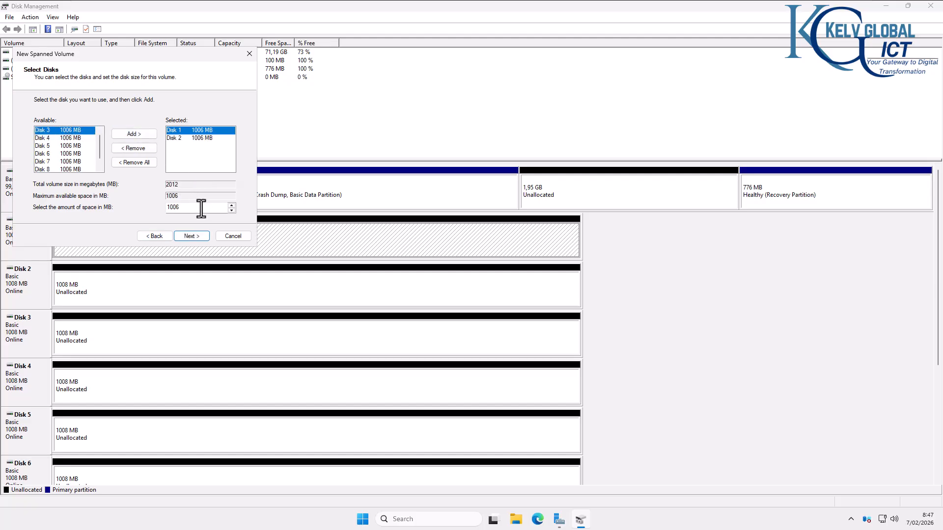
click(197, 237)
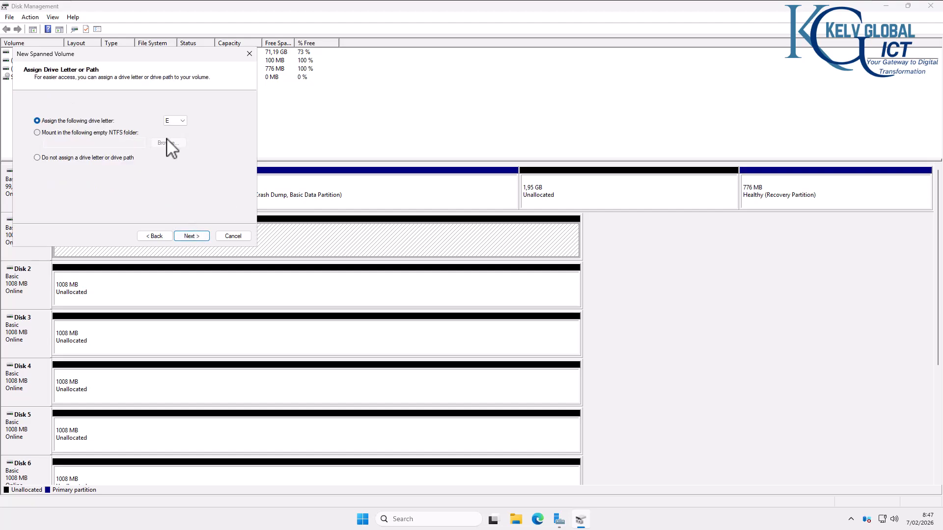
Step: Create the spanned volume as drive E with label Spa001 and an NTFS quick format, converting its disks to dynamic
click(190, 236)
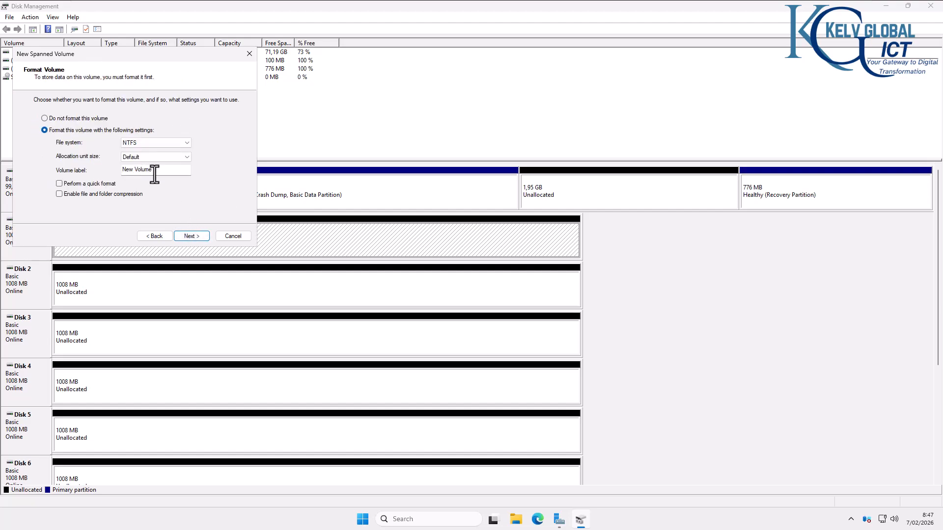
drag(153, 170, 100, 173)
text(Spa001)
click(107, 184)
click(196, 236)
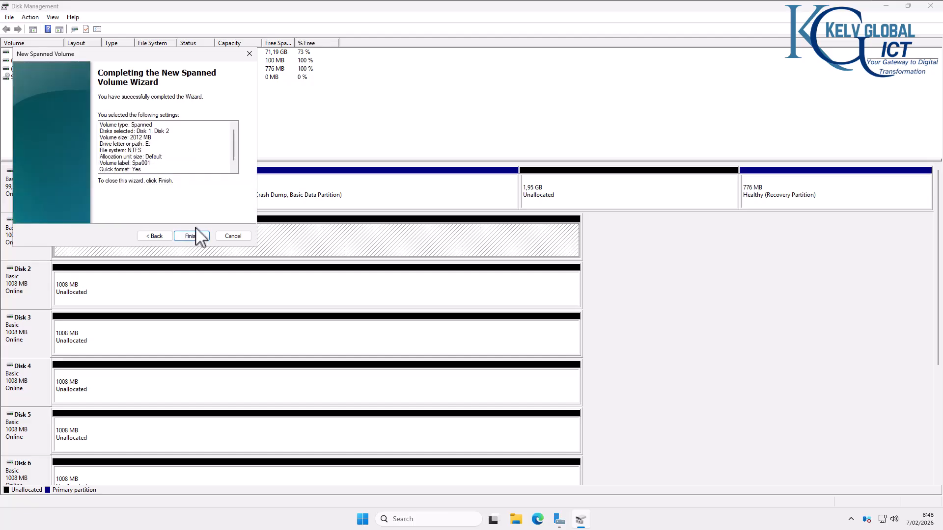
click(196, 236)
click(508, 301)
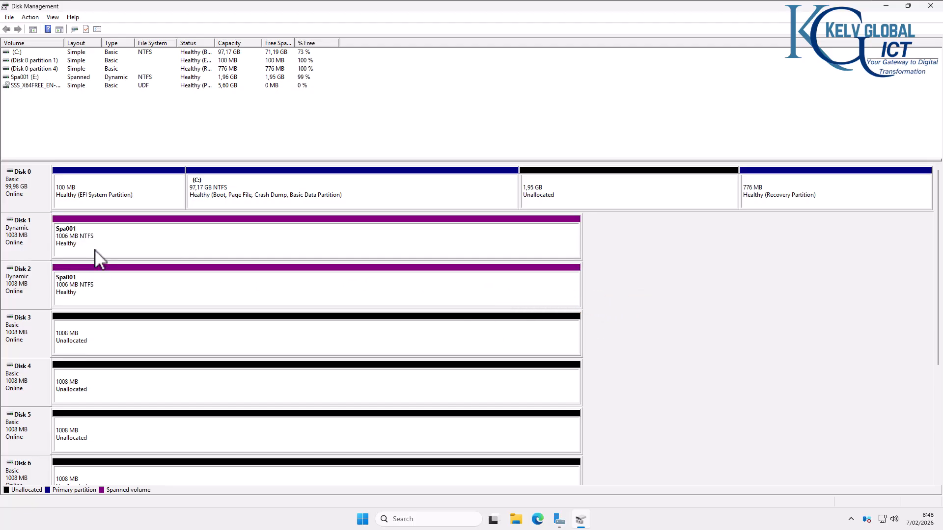
Step: Examine the Spa001 (E:) drive in File Explorer and its portions on Disk 1 and Disk 2 in Disk Management
click(518, 518)
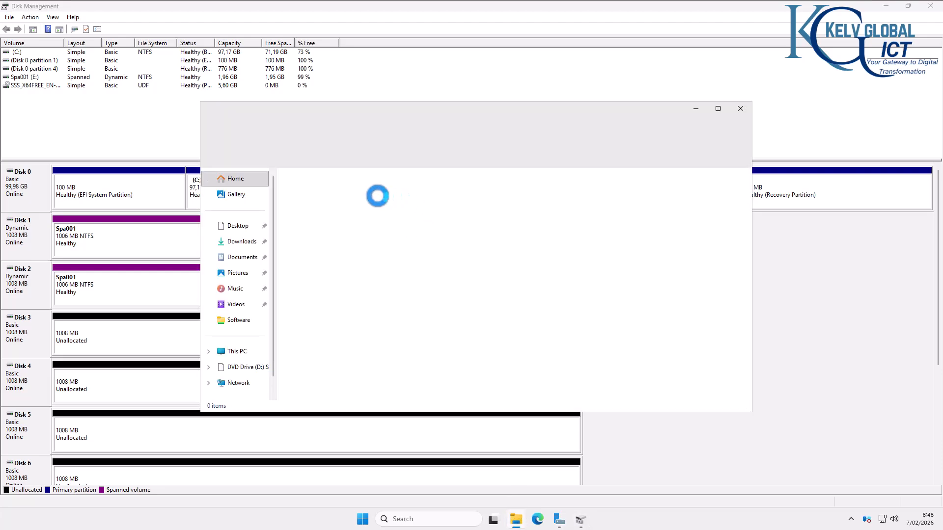
click(238, 352)
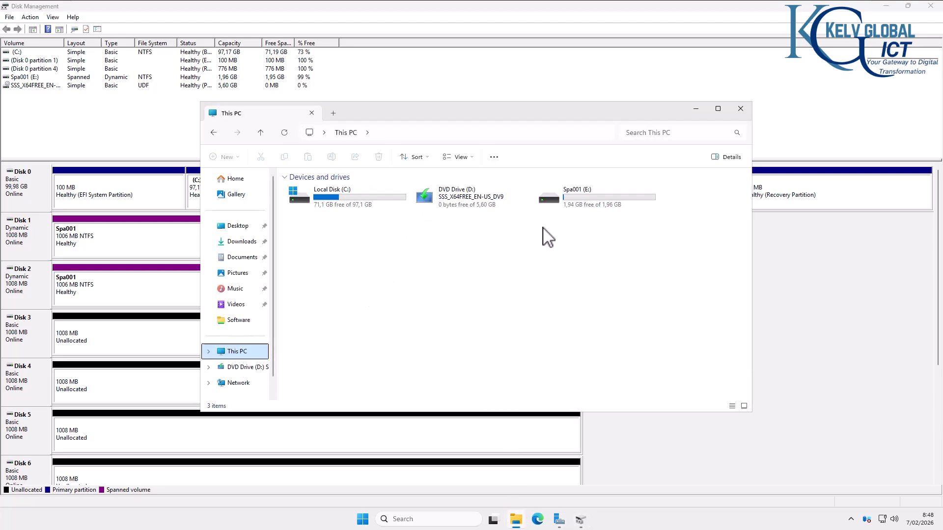
double_click(588, 198)
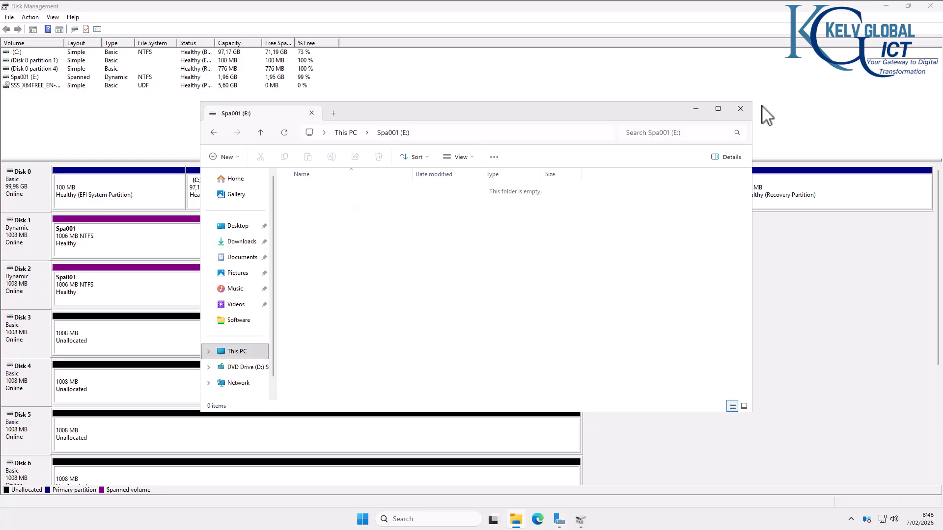
click(740, 109)
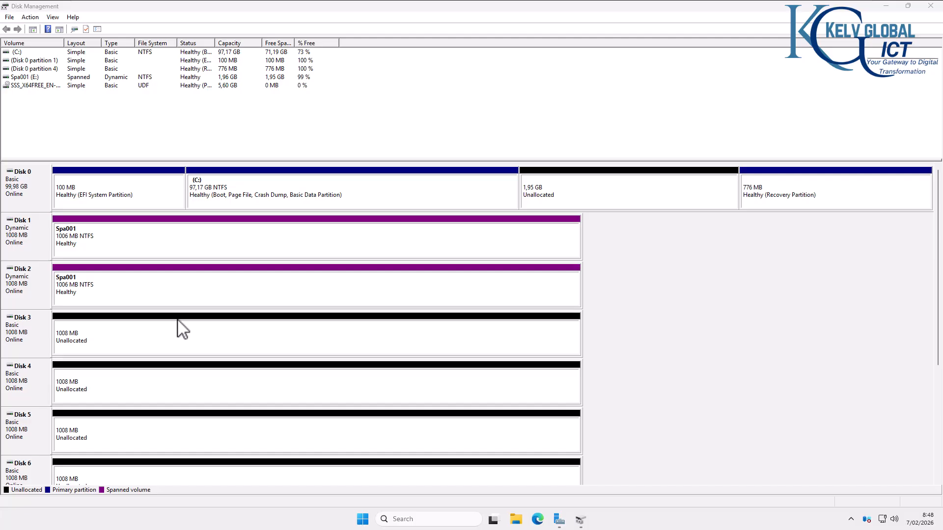
click(39, 233)
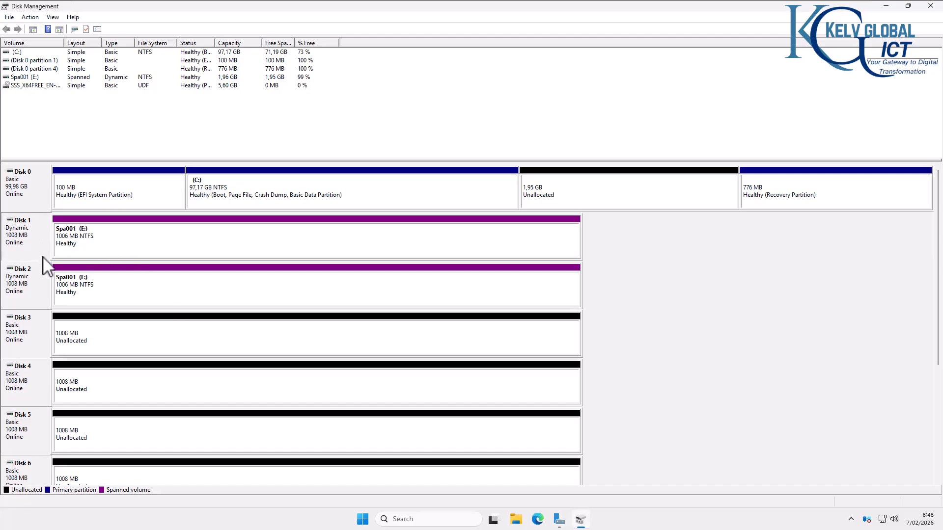
click(47, 297)
click(92, 241)
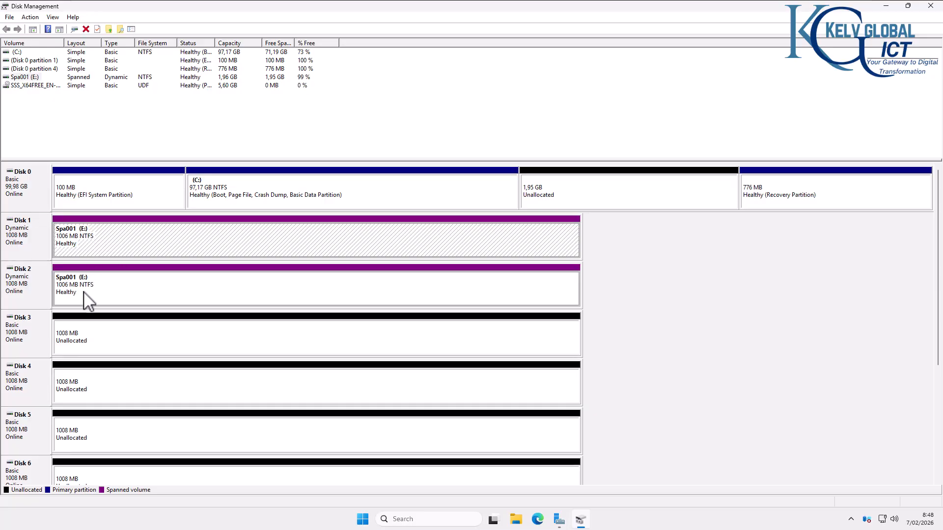
click(77, 293)
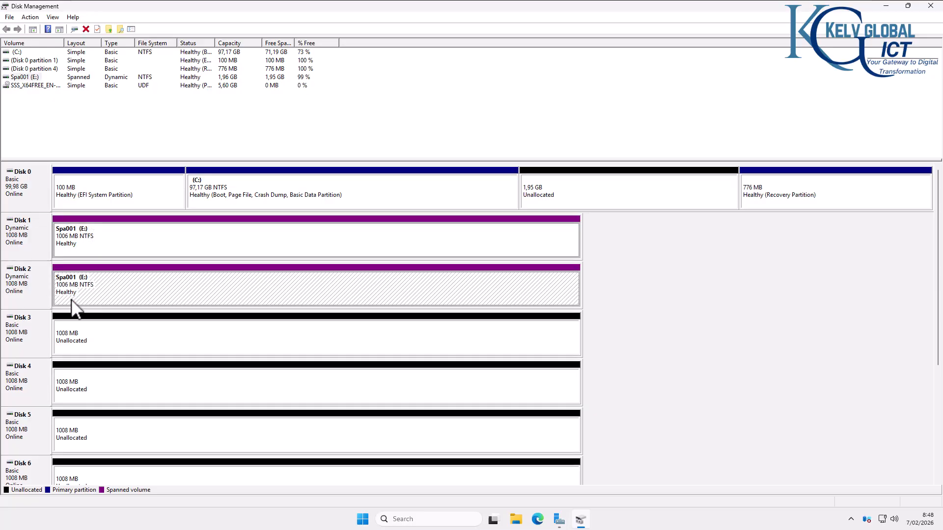
Step: Start a new mirrored volume from Disk 3's unallocated space with Disk 3 and Disk 4 selected at 1006 MB
right_click(98, 344)
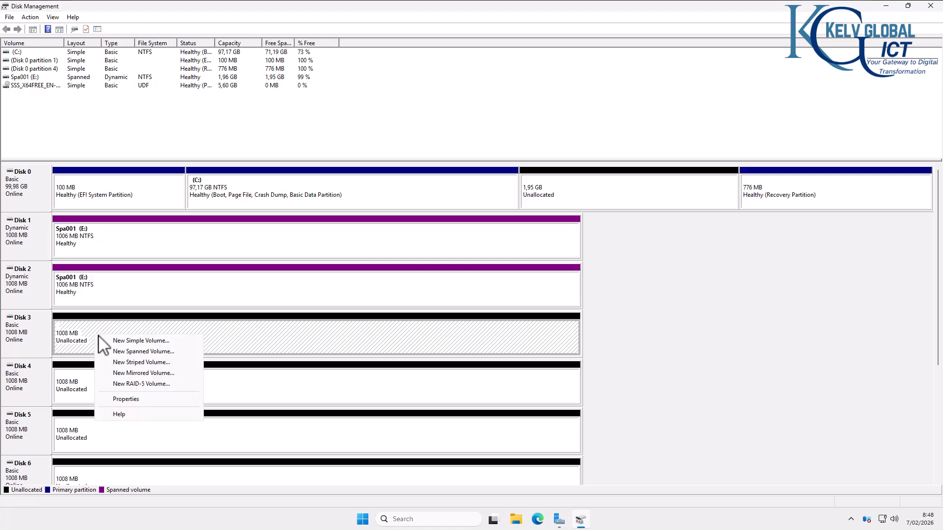
click(145, 373)
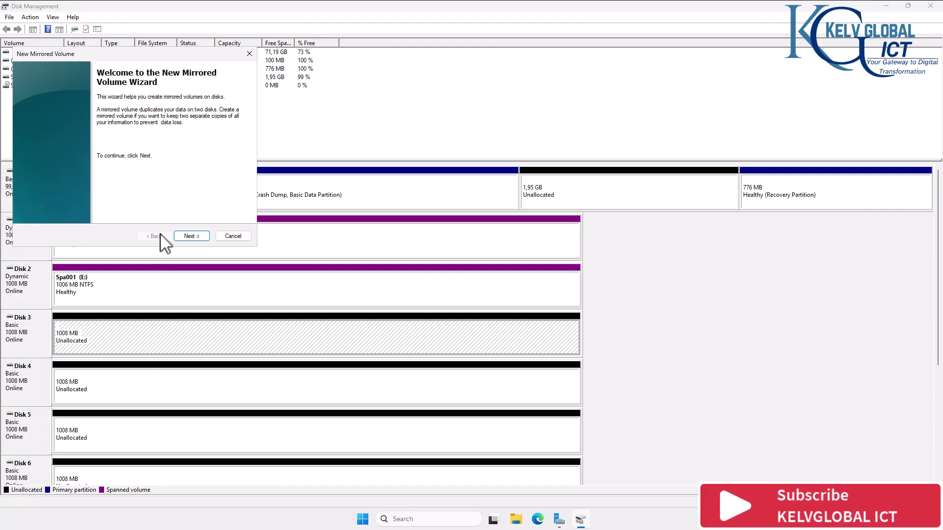
click(189, 236)
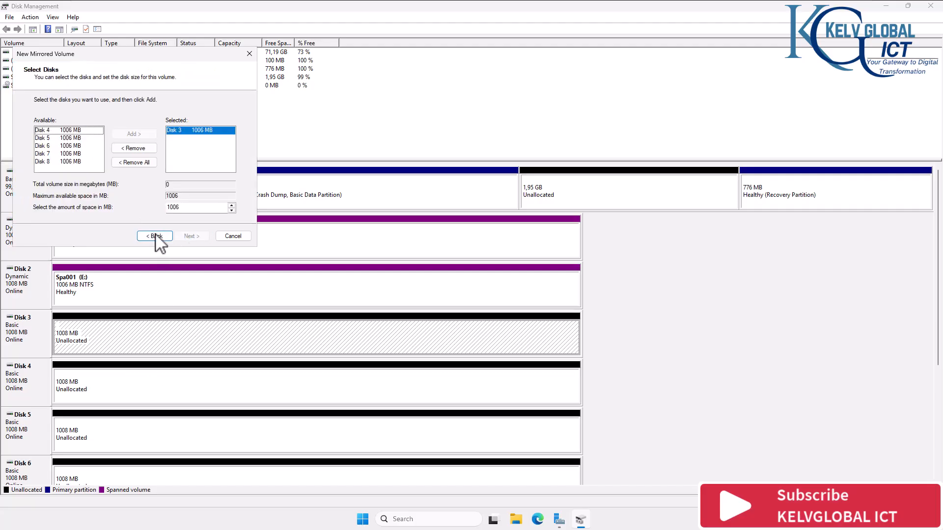
click(124, 148)
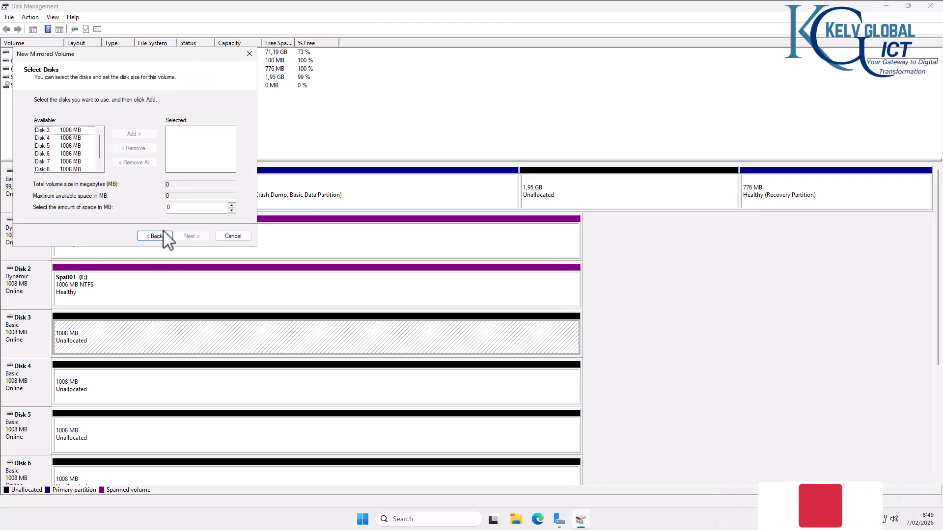
click(67, 130)
click(133, 134)
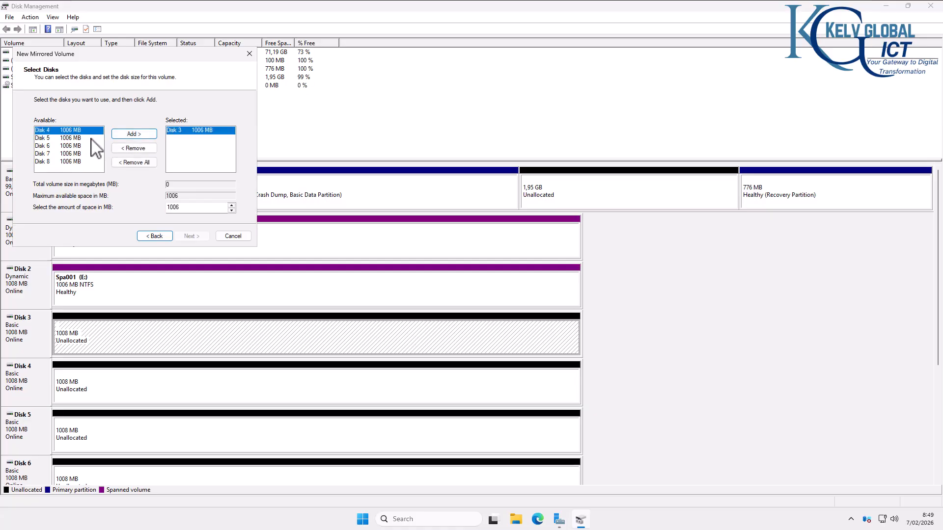
click(116, 134)
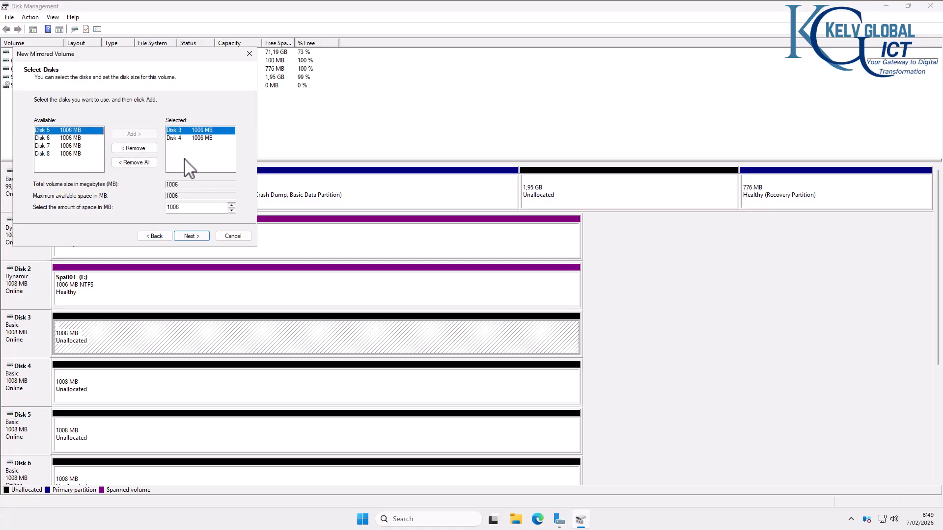
click(193, 237)
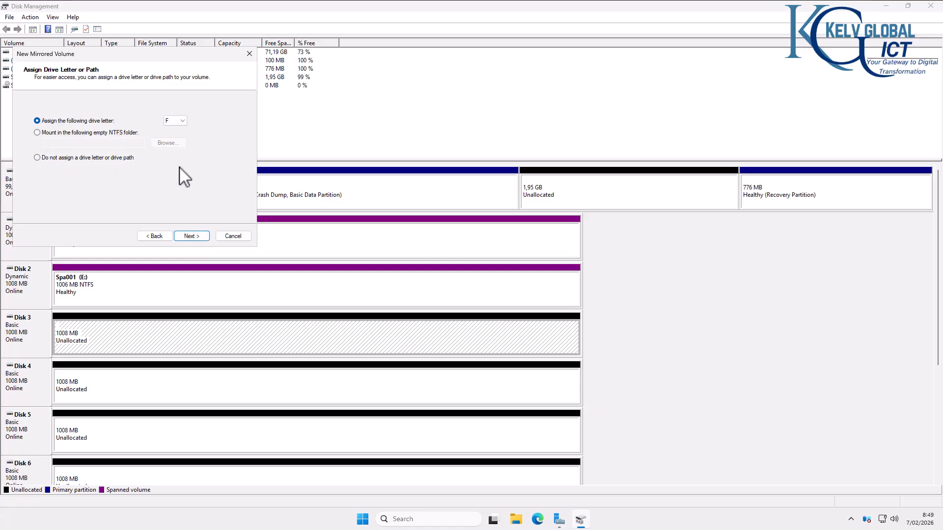
Step: Create the mirrored volume as drive F with label Mir002 and an NTFS quick format, converting its disks to dynamic
click(197, 236)
drag(165, 169, 77, 171)
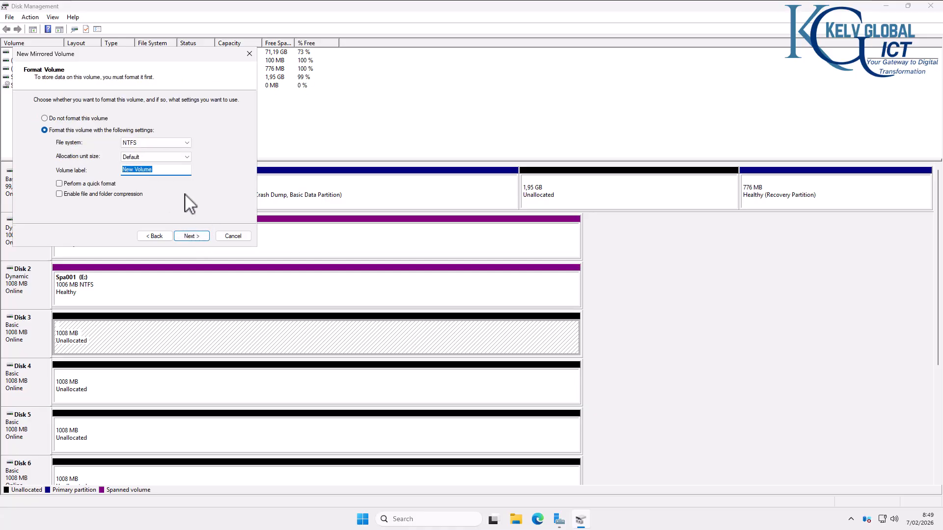
text(002)
click(98, 185)
click(192, 237)
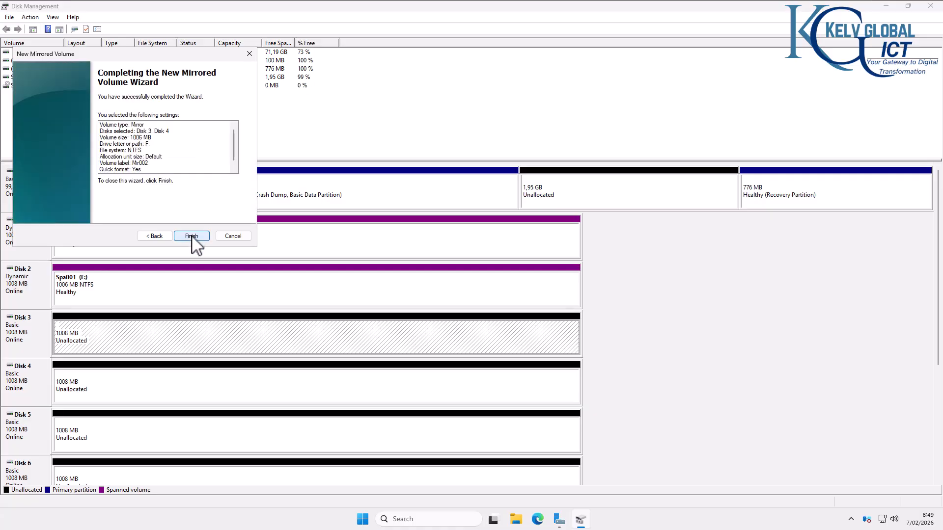
click(191, 236)
click(510, 302)
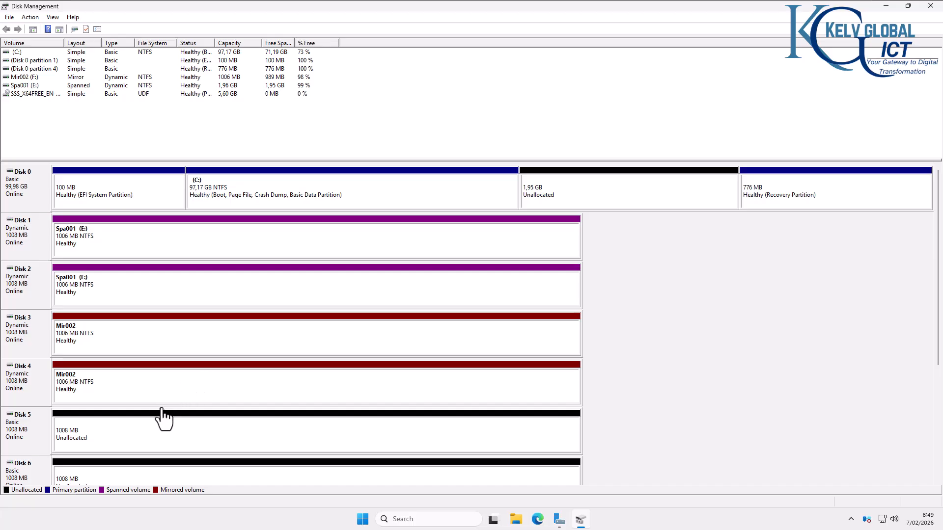
Step: Start a new RAID-5 volume from Disk 5's unallocated space and add Disks 6, 7 and 8 at 1006 MB each
click(219, 445)
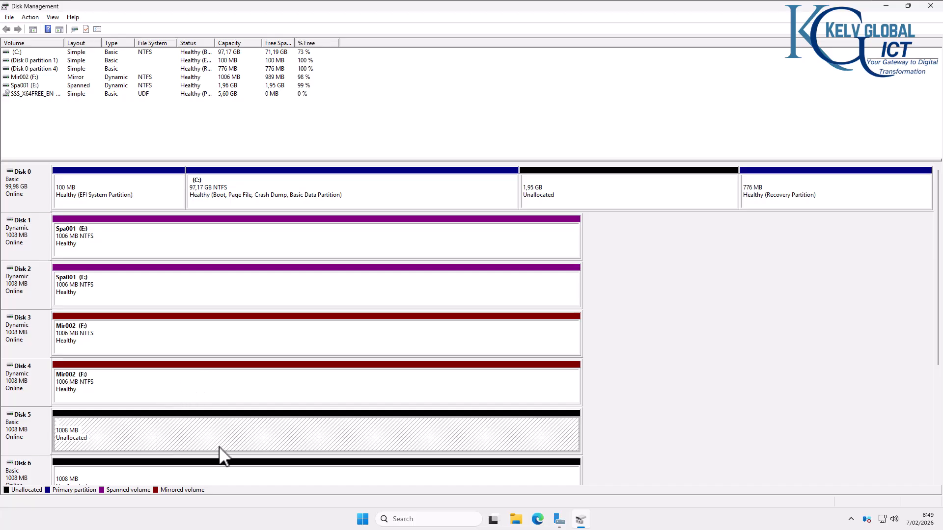
right_click(136, 436)
click(190, 398)
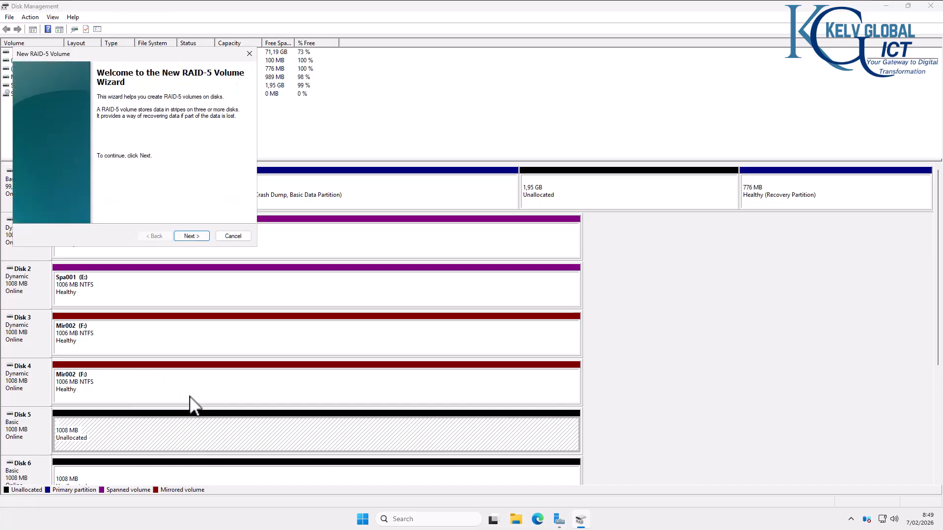
click(191, 236)
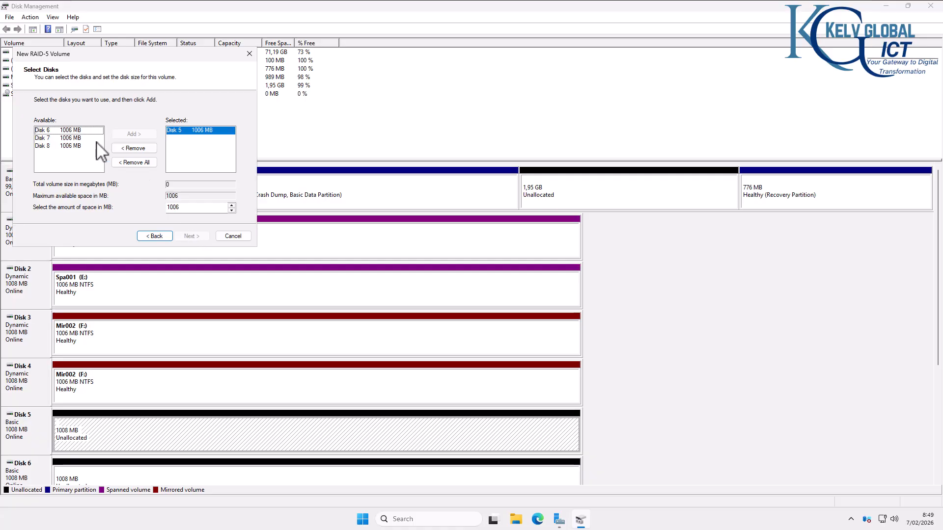
click(77, 131)
click(132, 134)
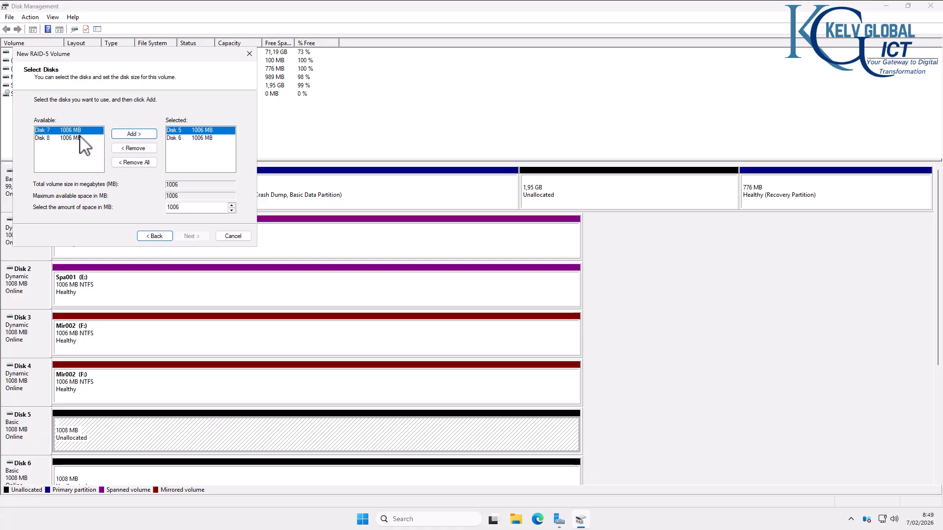
click(131, 135)
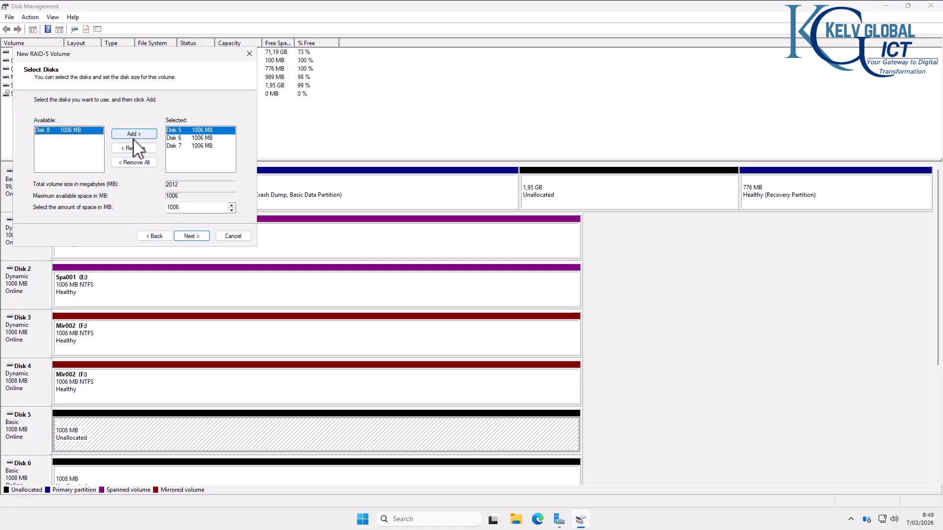
click(133, 134)
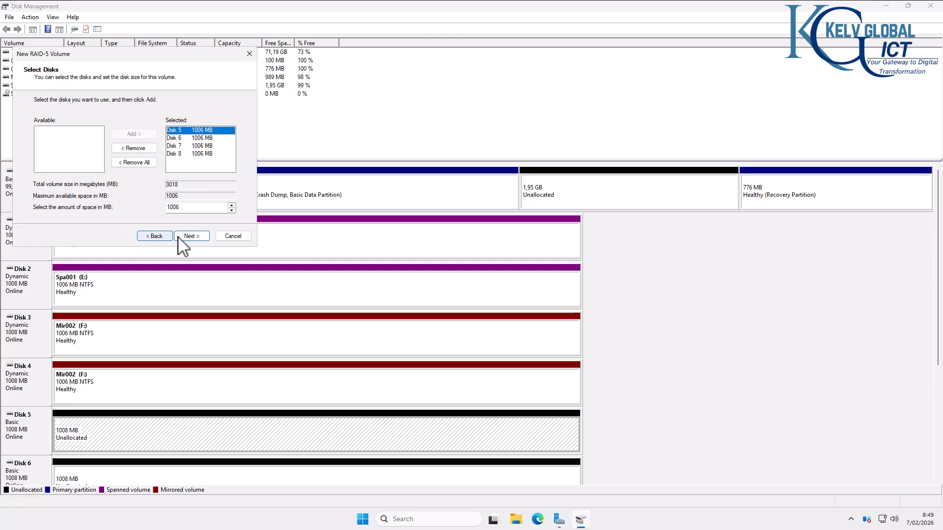
click(192, 239)
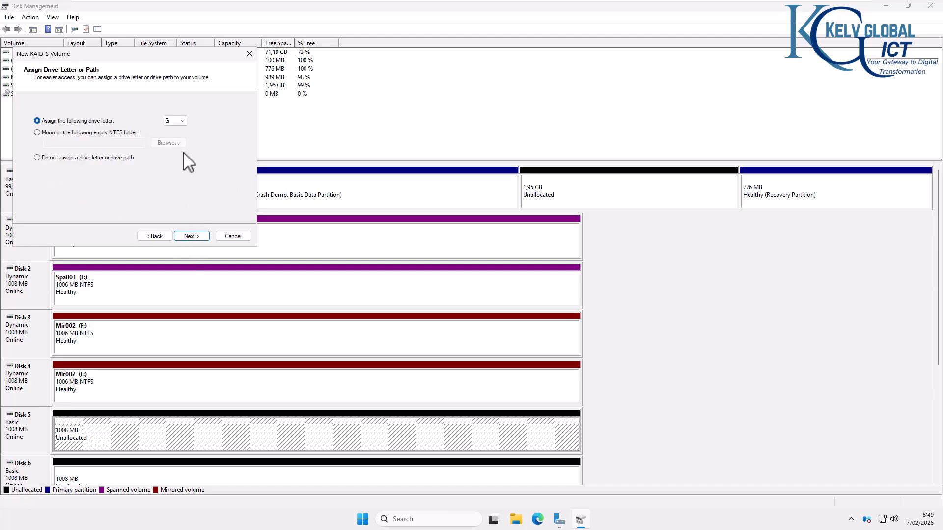
Step: Create the RAID-5 volume as drive G with label Data001 and an NTFS quick format, converting its disks to dynamic
click(196, 238)
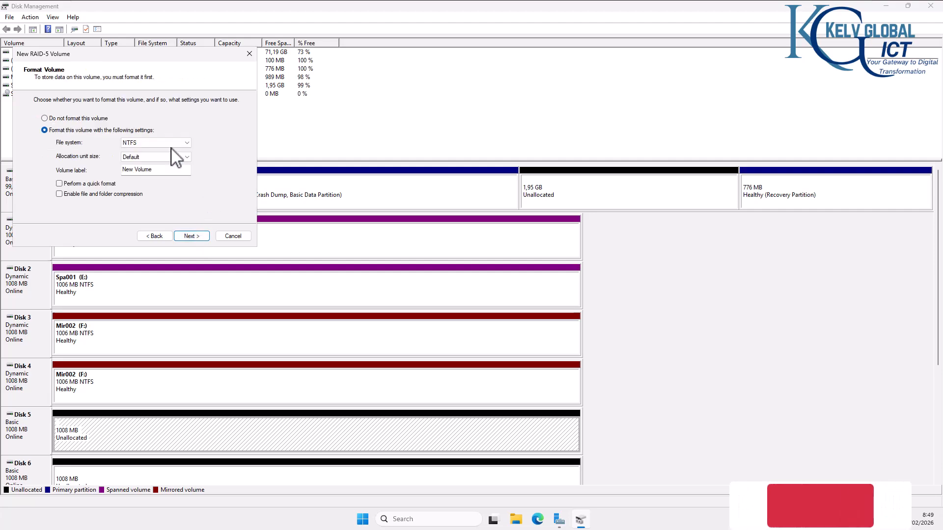
drag(156, 169, 54, 166)
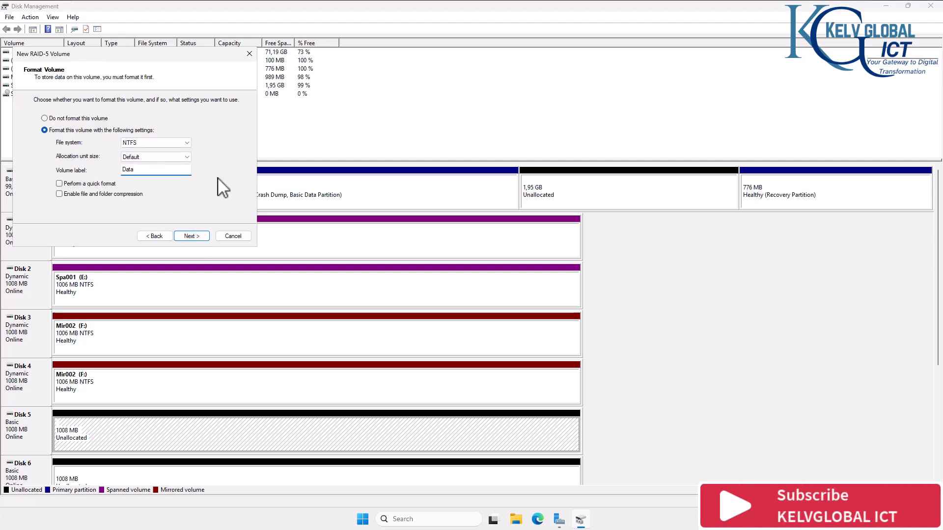
click(96, 184)
click(192, 236)
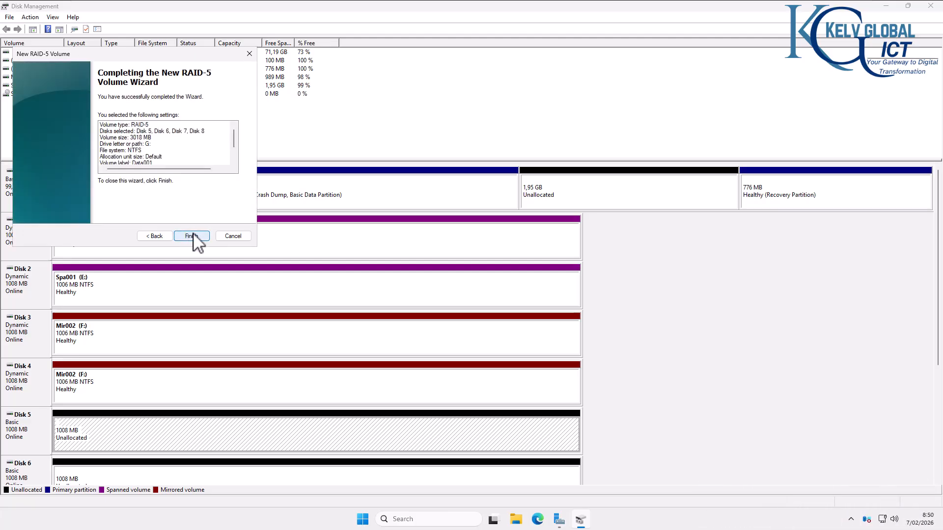
click(192, 236)
click(511, 302)
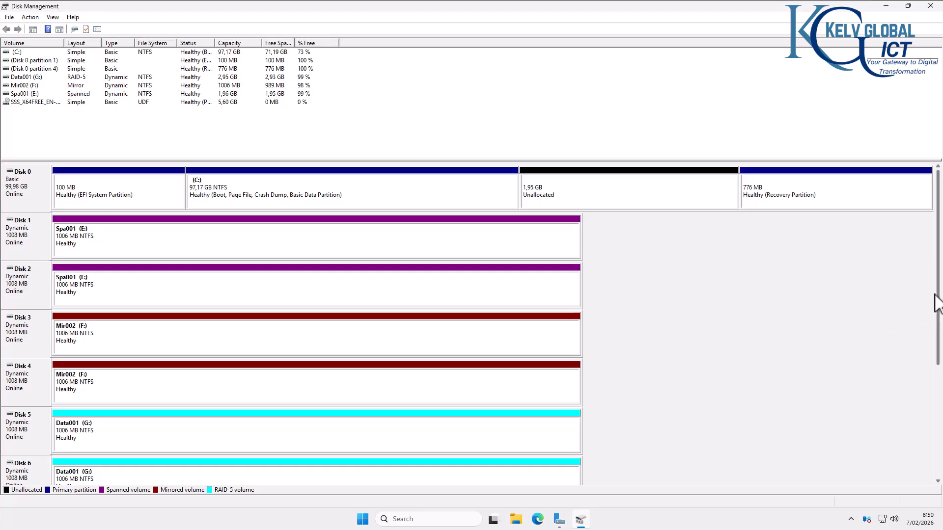
Step: Open the Data001 (G:) drive in File Explorer and create a folder there named with a person's first name
drag(938, 300, 922, 476)
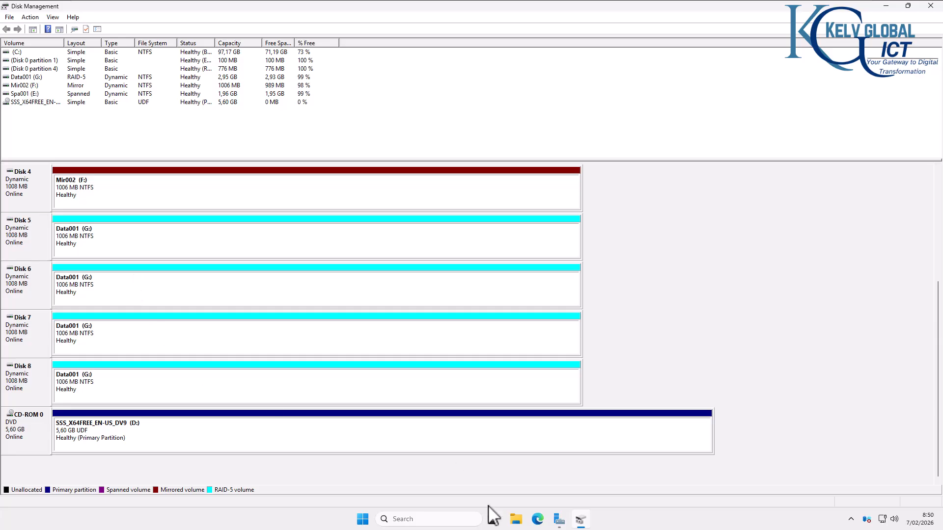
click(516, 520)
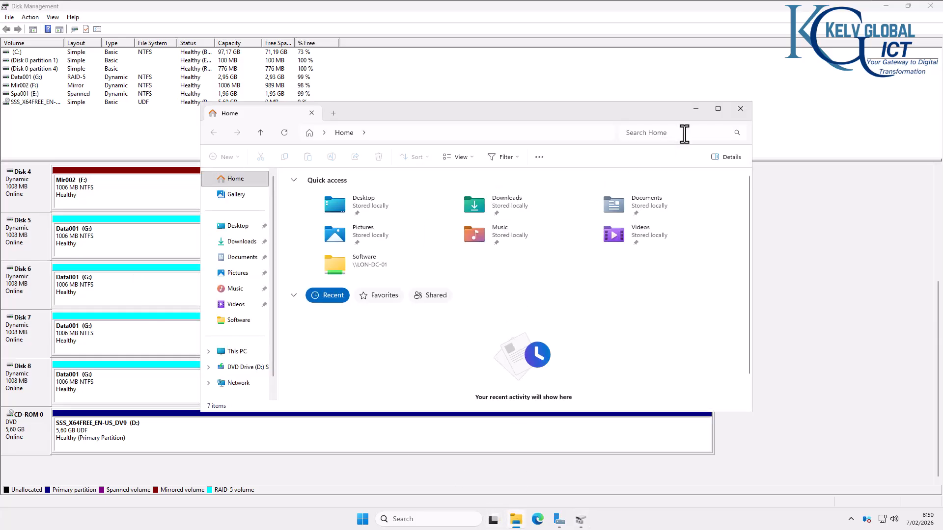
click(718, 108)
click(25, 249)
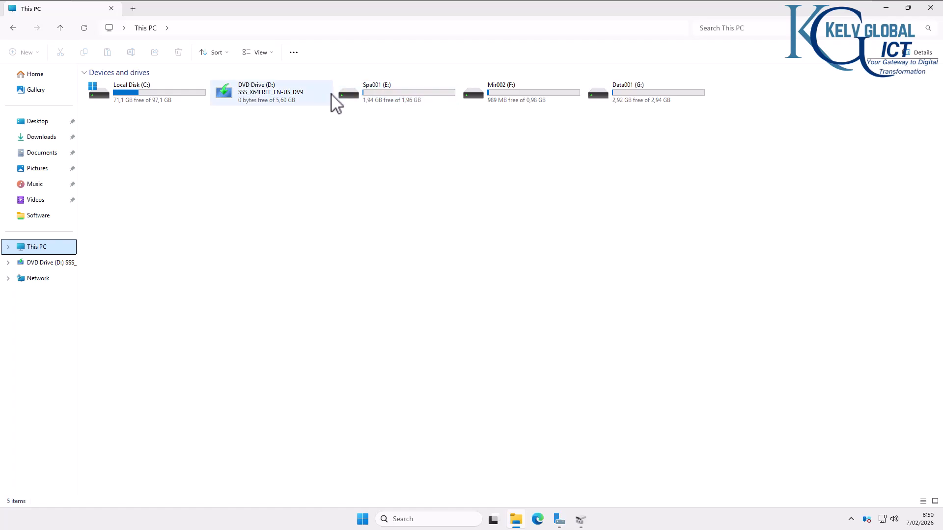
double_click(649, 101)
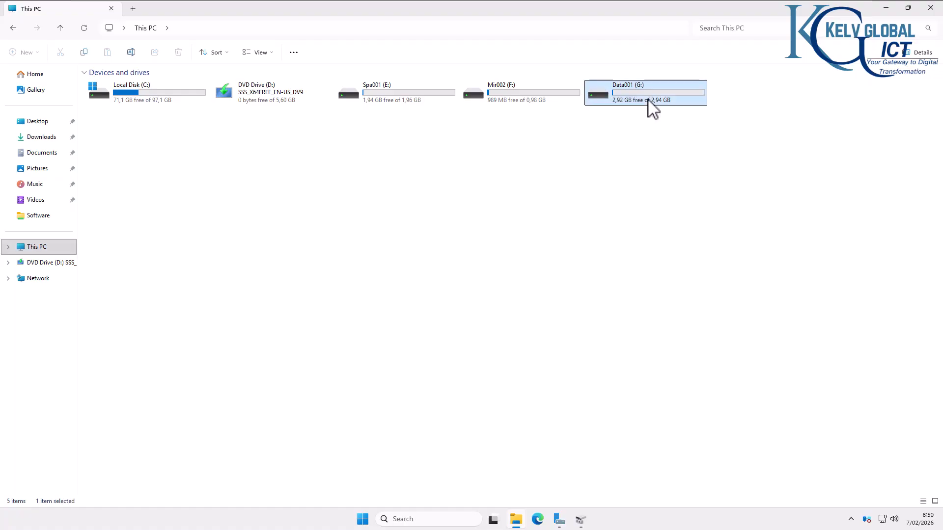
right_click(227, 143)
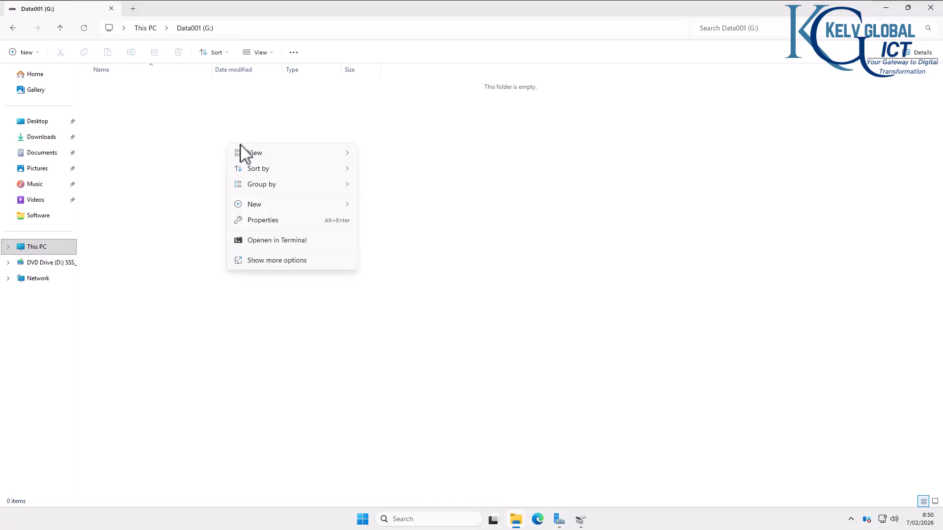
mouse_move(307, 205)
click(369, 206)
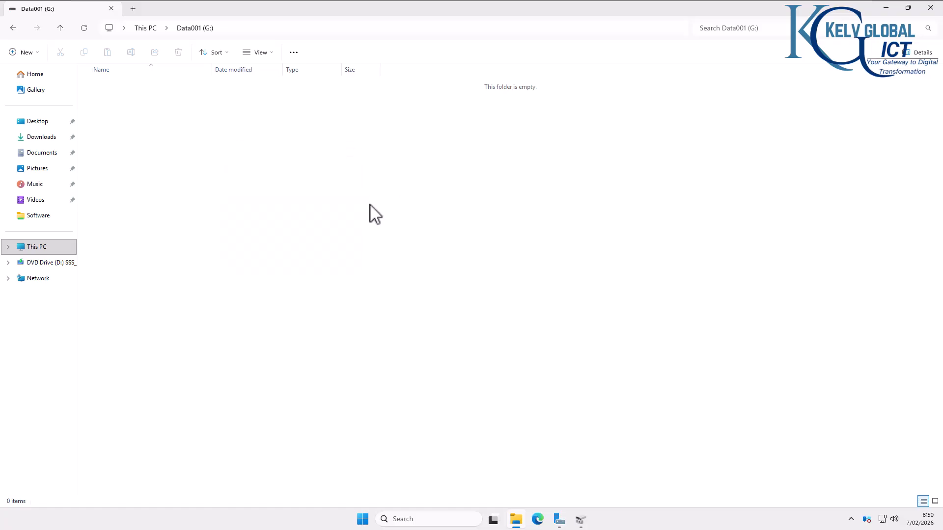
text(H)
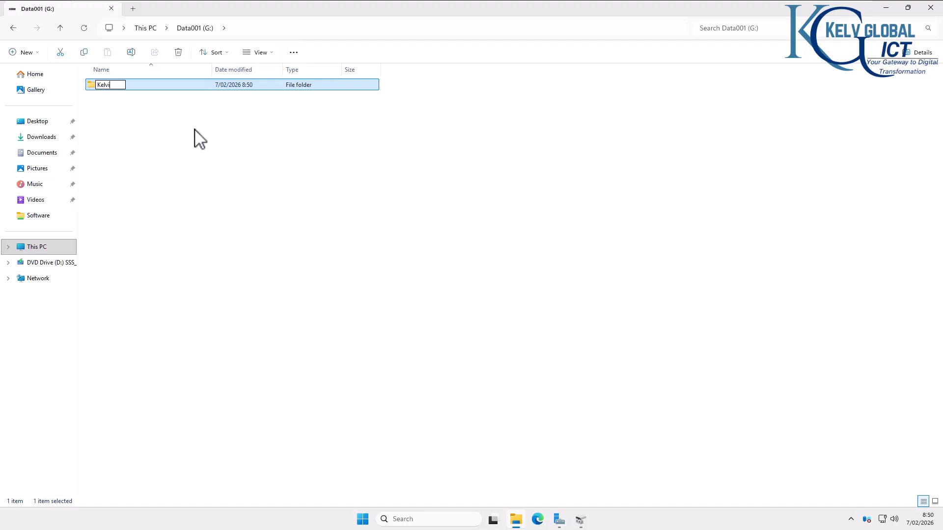
click(195, 131)
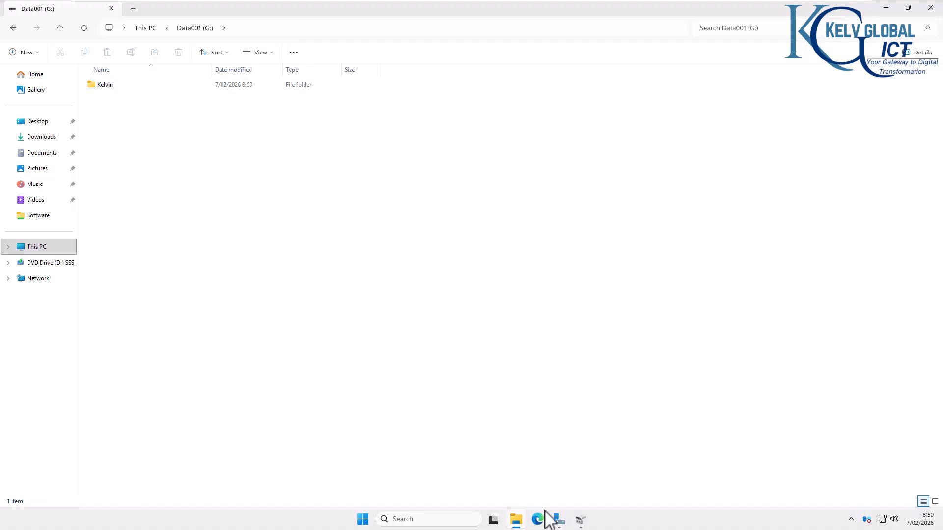
Step: Return to Disk Management and examine the Data001 (G:) portions on Disks 5 to 8 and the options available for Disk 5
click(580, 520)
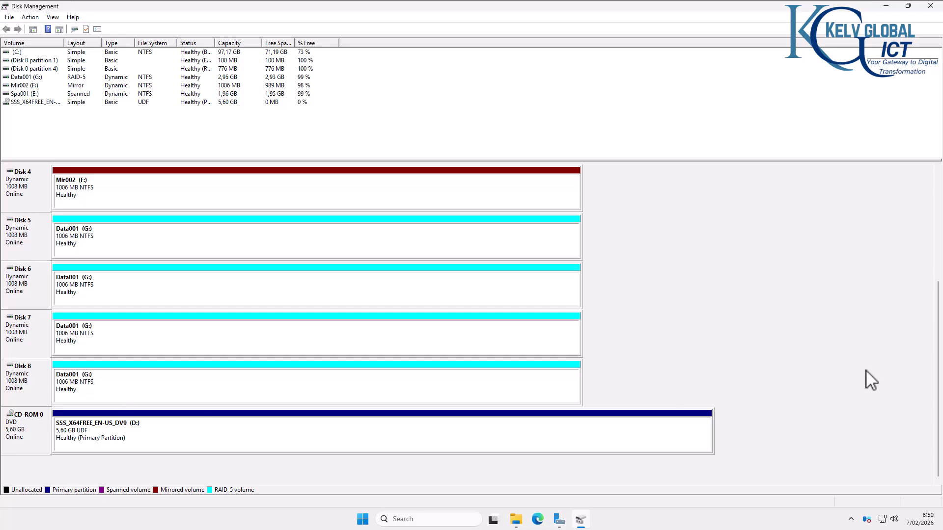
click(93, 301)
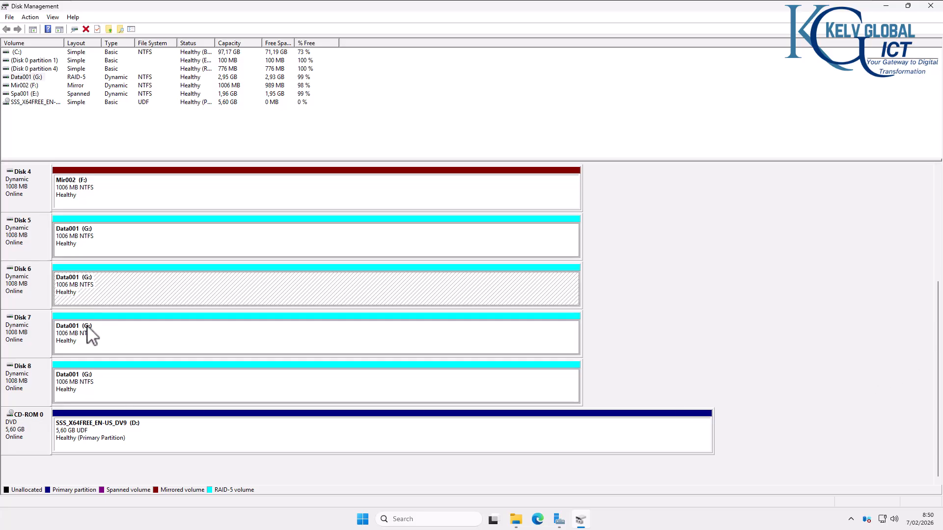
click(90, 333)
click(90, 382)
click(100, 348)
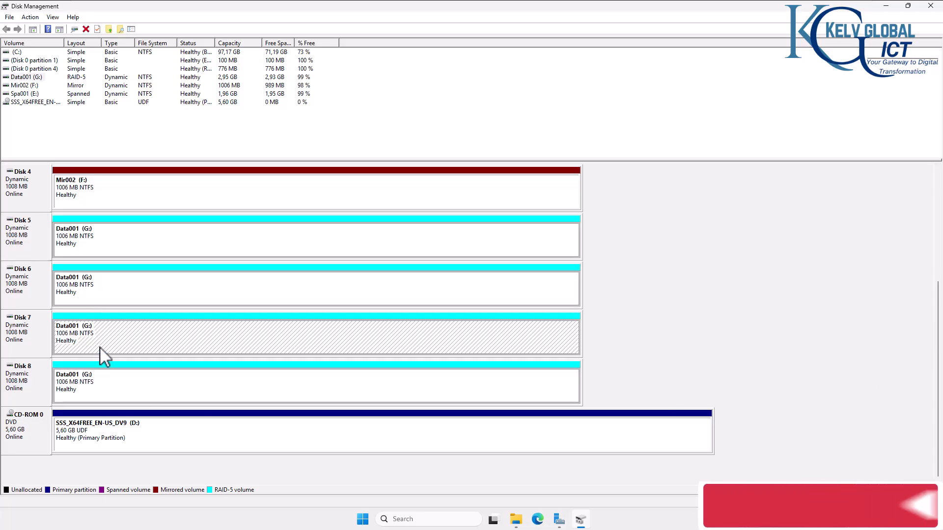
click(113, 286)
click(106, 243)
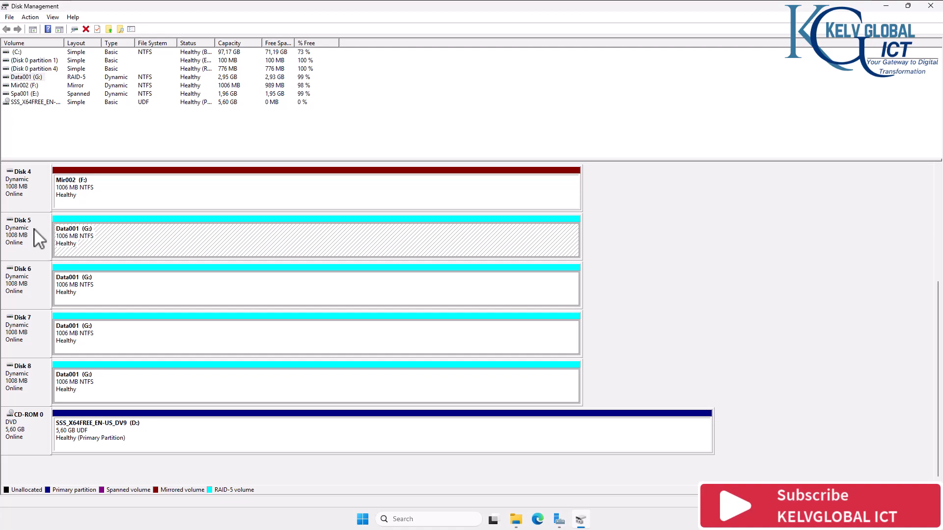
right_click(39, 240)
click(189, 248)
right_click(37, 244)
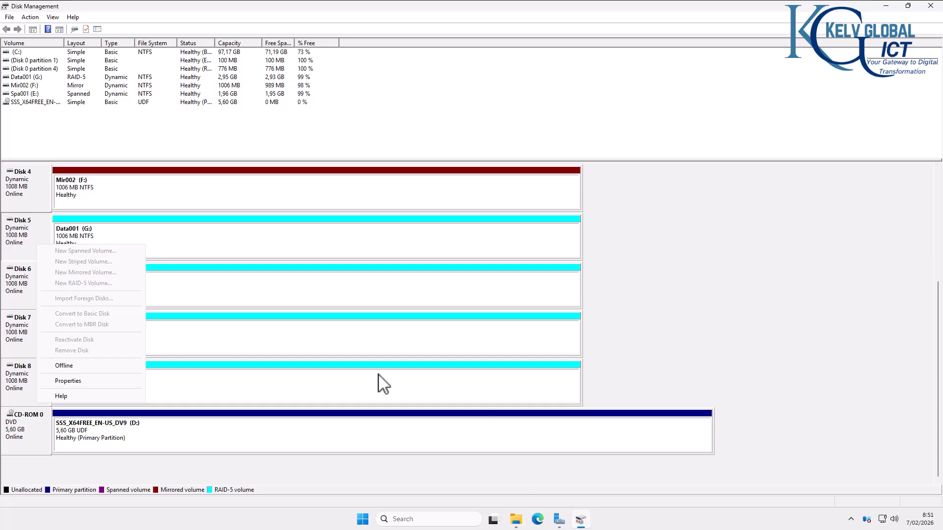
click(162, 248)
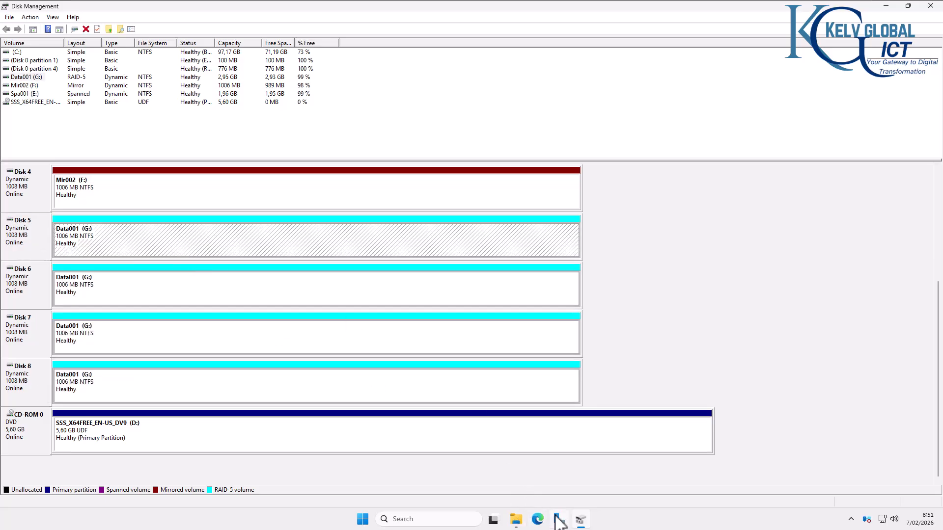
Step: Switch to File Explorer and create a folder named Data on the Spa001 (E:) drive
click(517, 520)
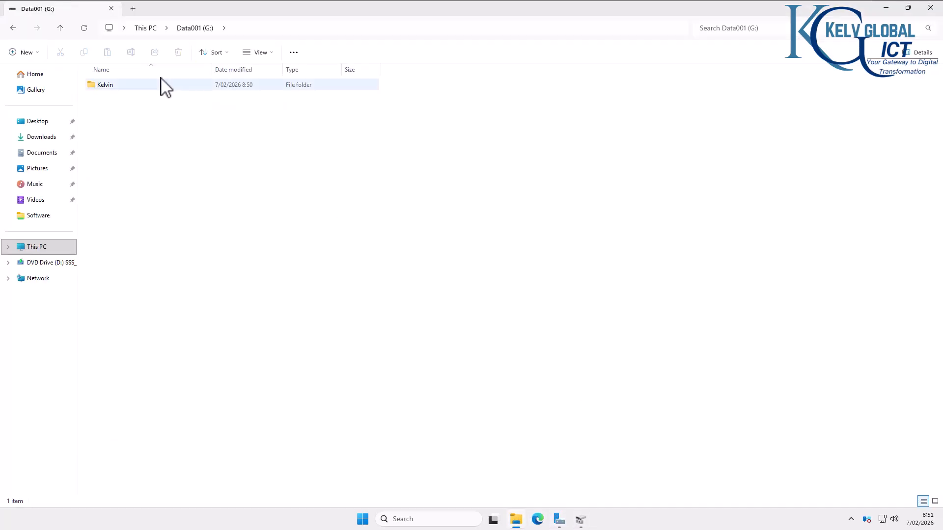
click(150, 29)
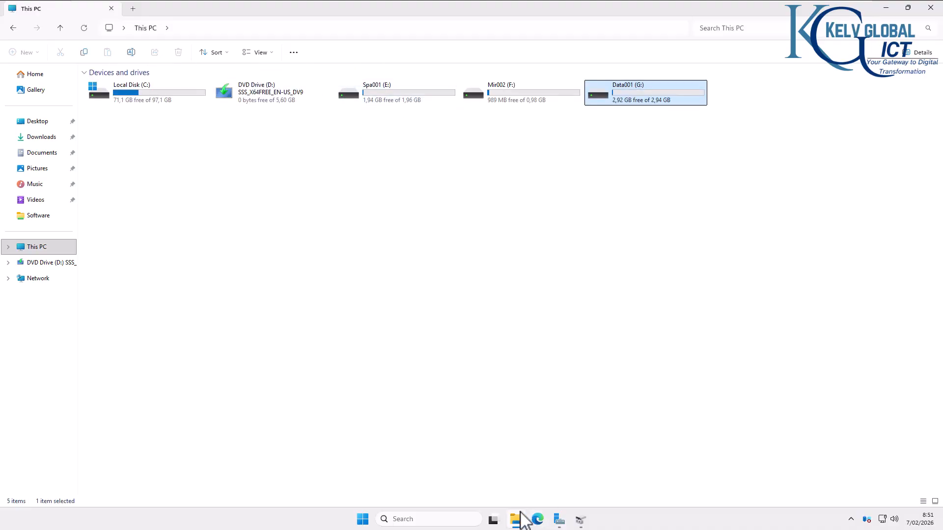
double_click(399, 98)
right_click(236, 192)
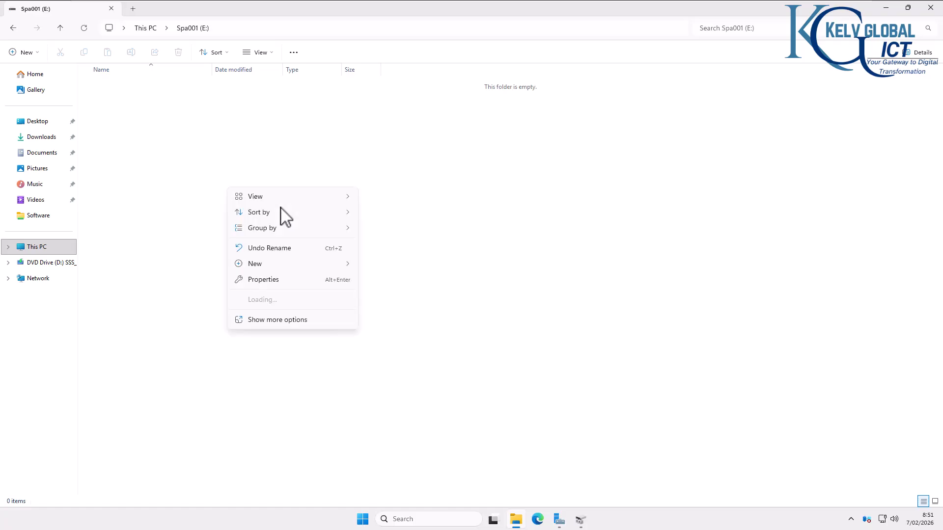
mouse_move(268, 266)
click(366, 268)
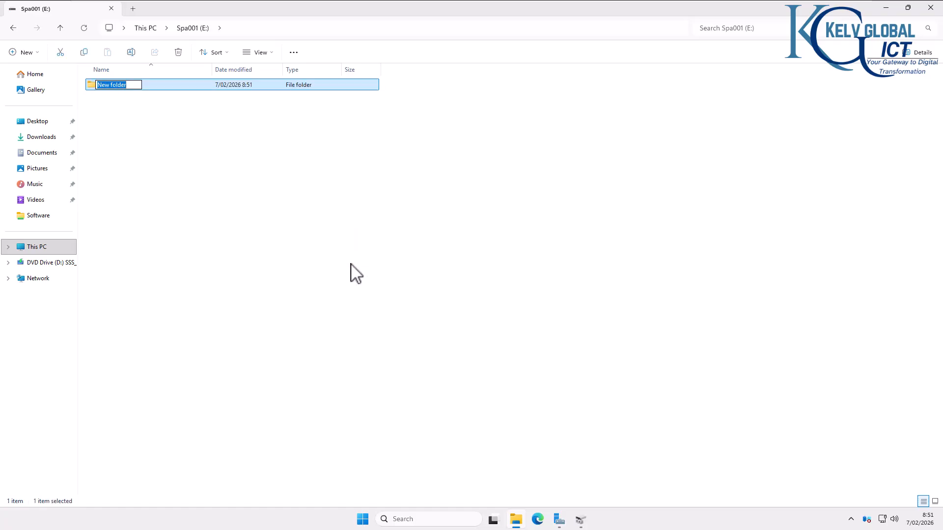
text(Data)
click(351, 269)
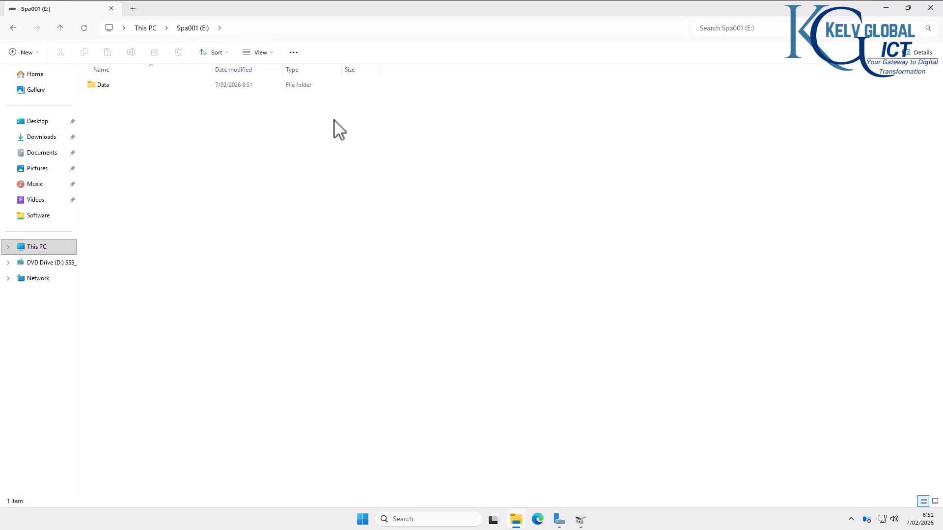
Step: Switch to Disk Management and inspect Disk 1 and its portion of the spanned Spa001 (E:) volume
click(579, 518)
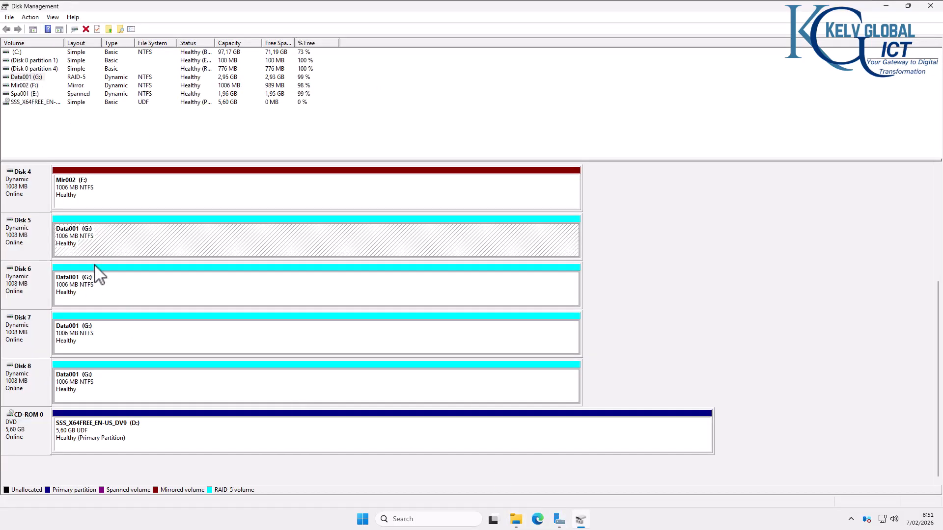
drag(940, 330, 935, 222)
click(120, 242)
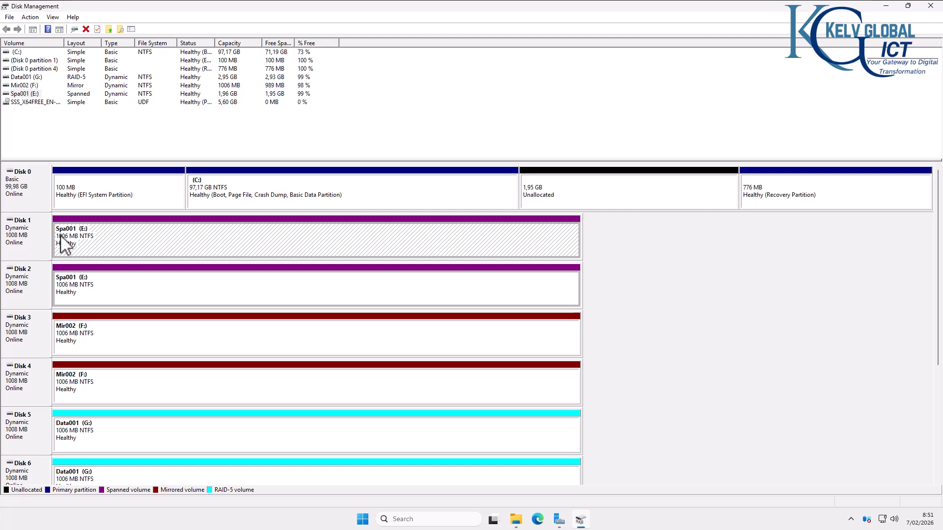
click(38, 243)
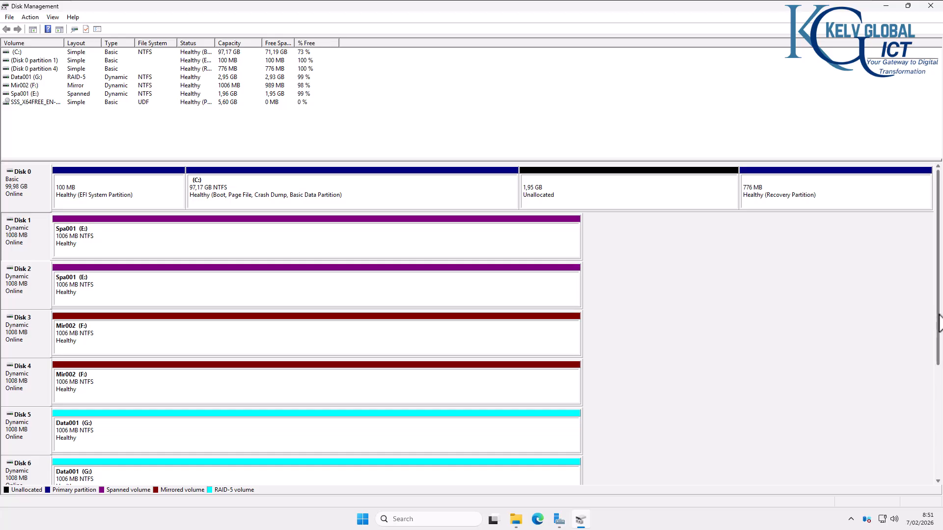
Step: Review how the RAID-5 volume Data001 (G:) is distributed across Disks 5, 6, 7 and 8
drag(937, 344, 920, 432)
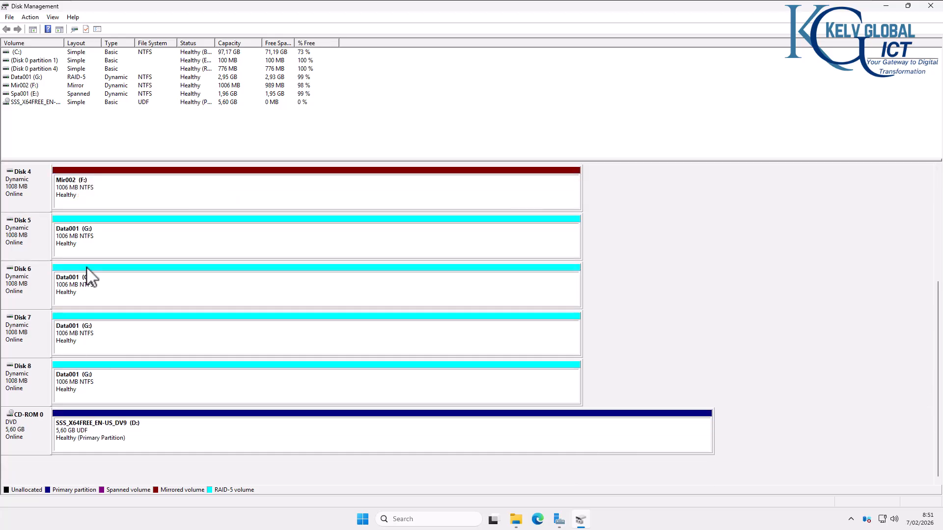
click(105, 243)
click(108, 295)
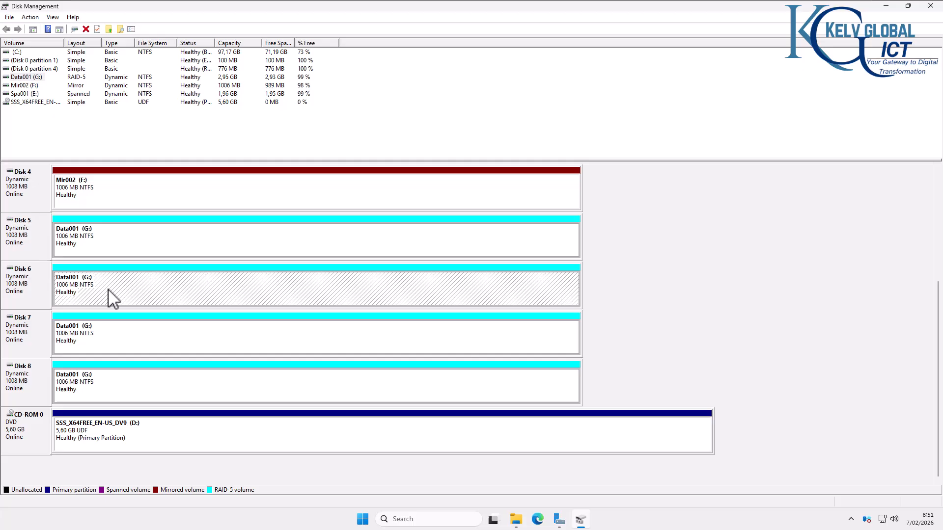
click(114, 330)
click(120, 374)
click(125, 345)
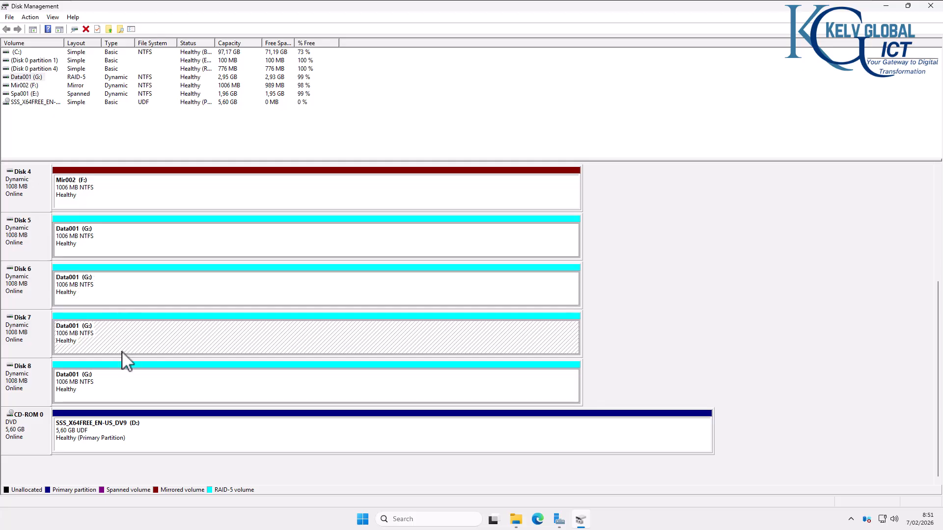
click(126, 386)
click(85, 239)
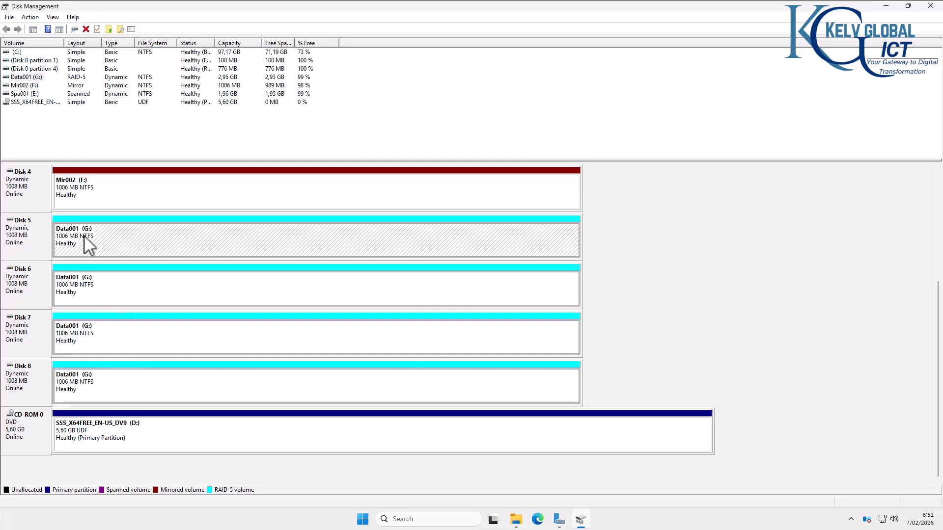
click(96, 295)
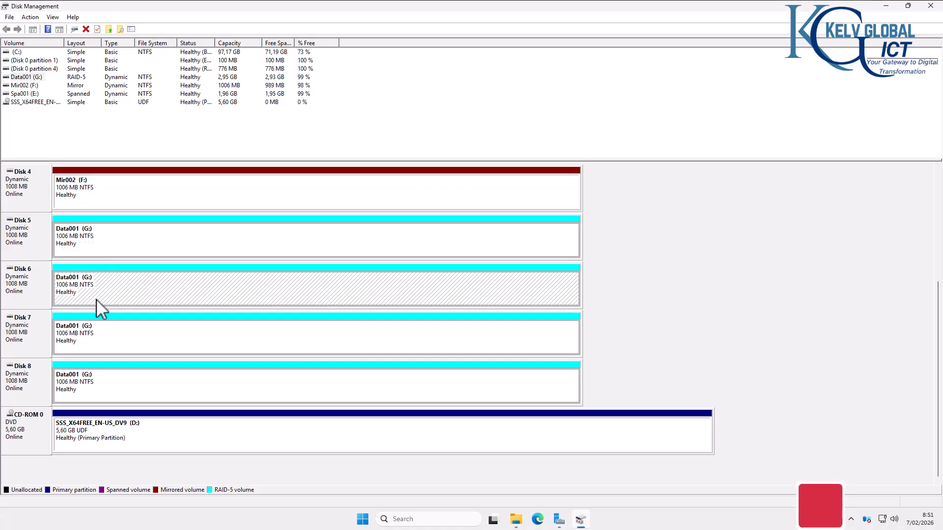
click(99, 332)
click(103, 389)
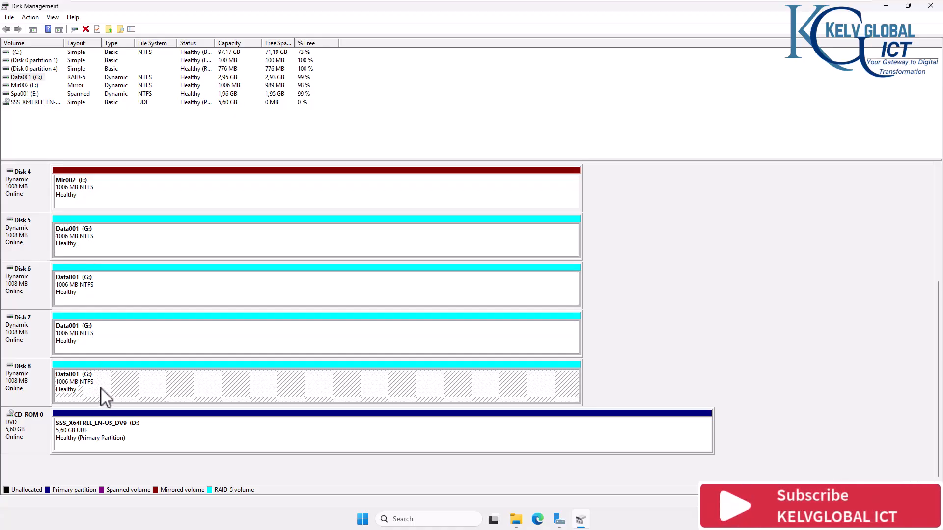